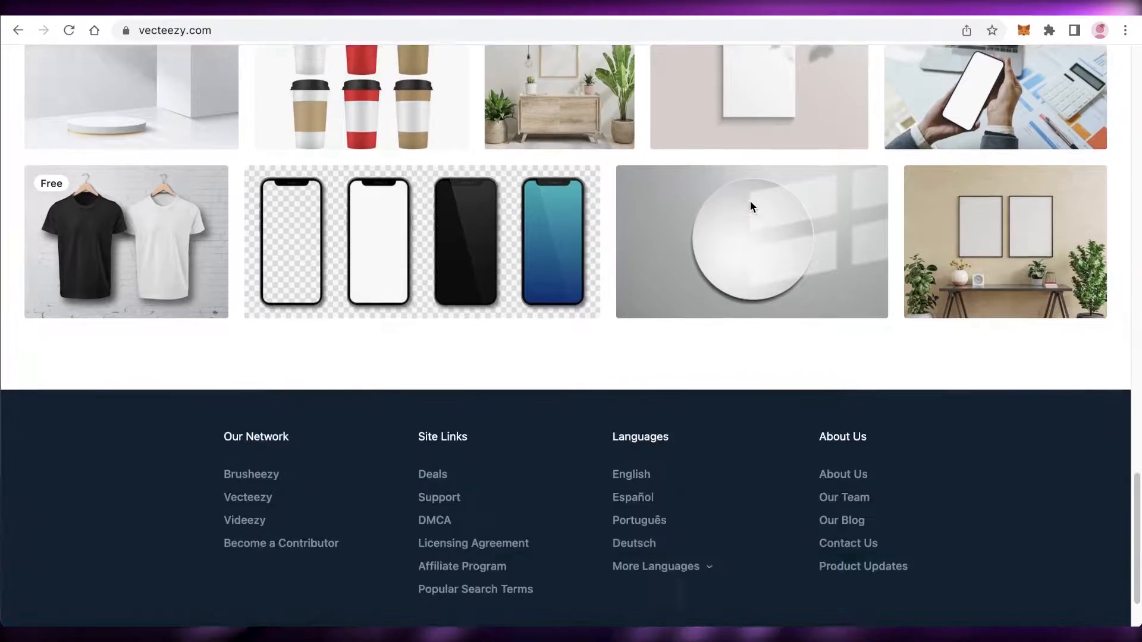
- Open the Animals category of free photos on Vecteezy
scroll(750, 201, "up", 6)
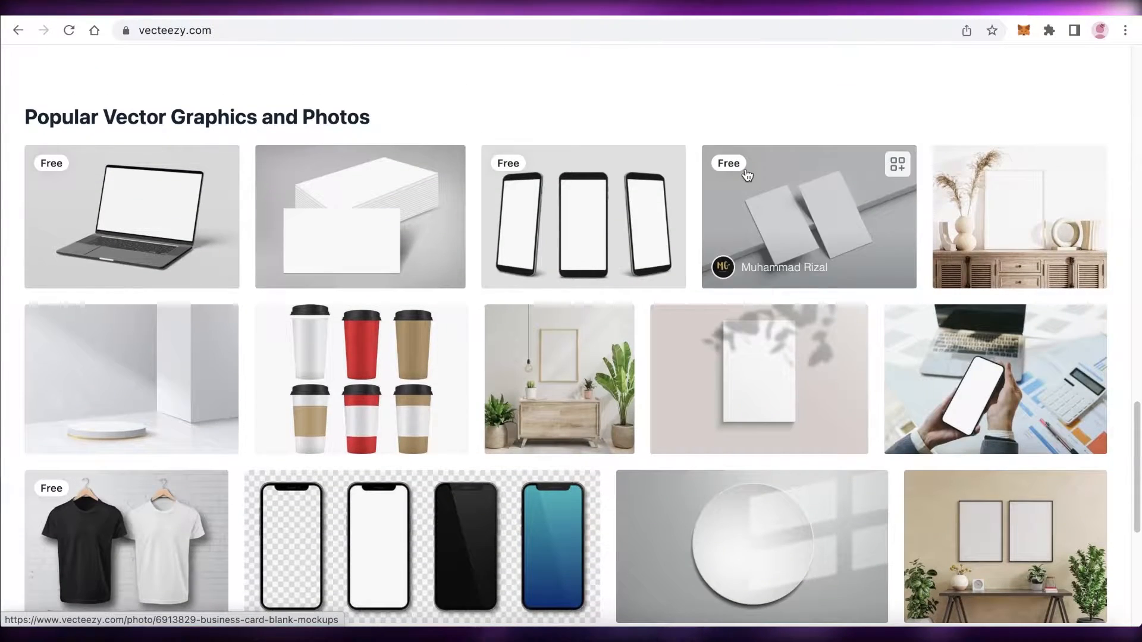
scroll(747, 175, "up", 15)
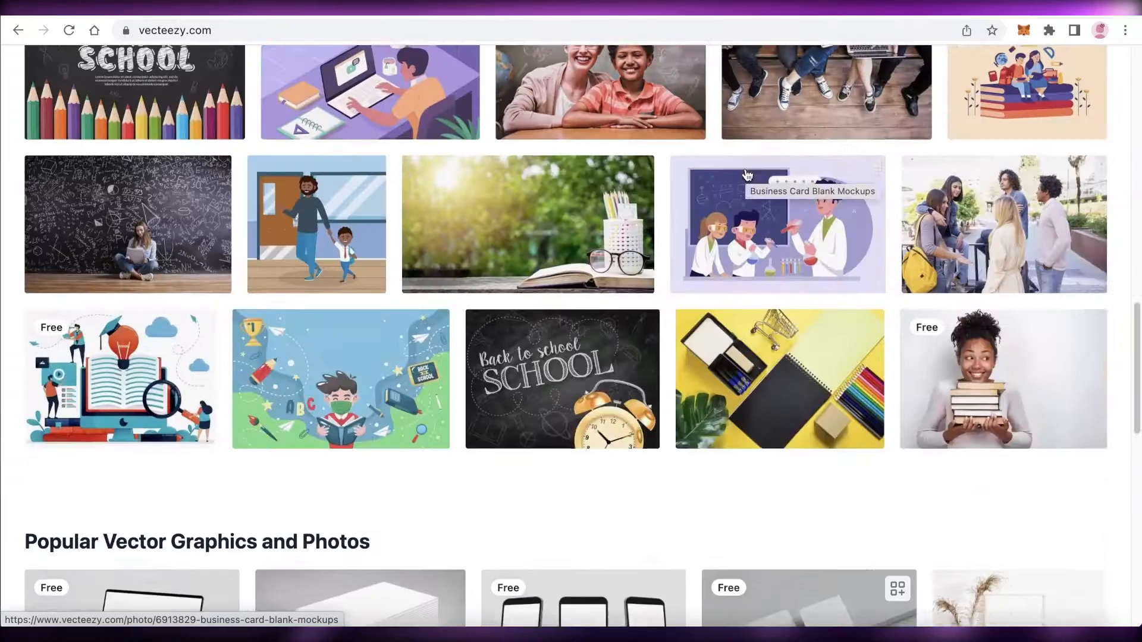
scroll(747, 186, "up", 4)
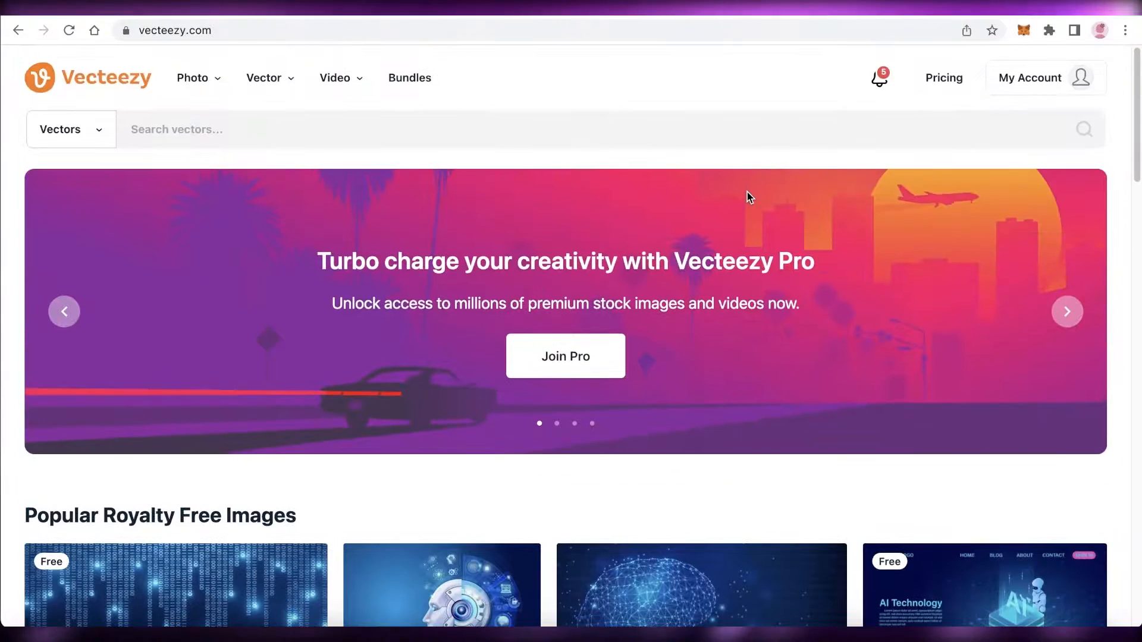
left_click(204, 78)
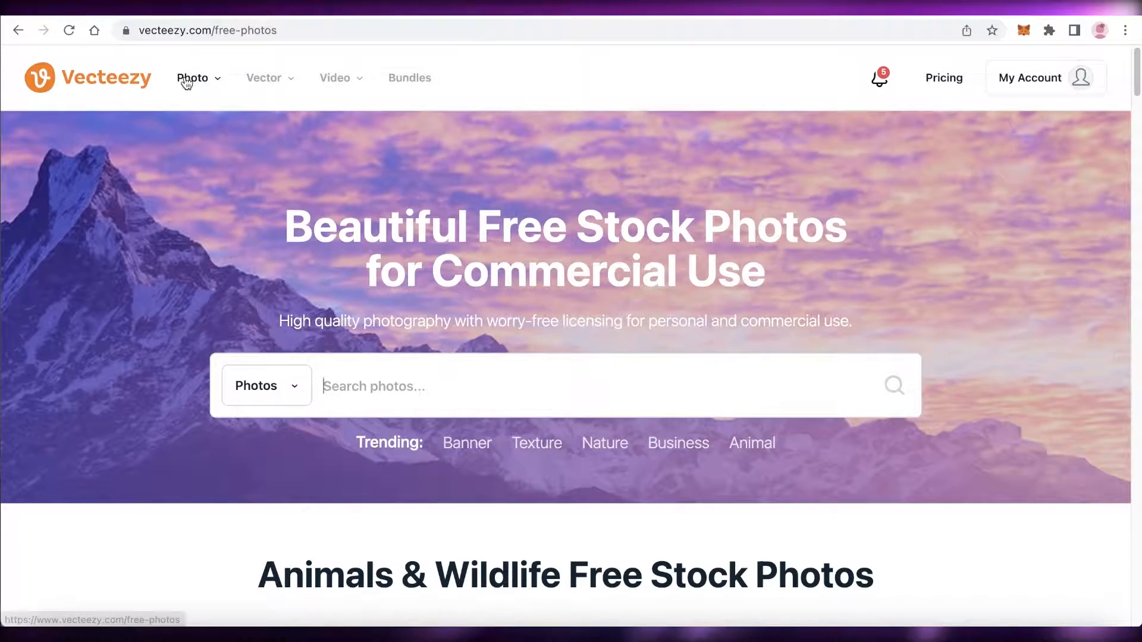
mouse_move(184, 79)
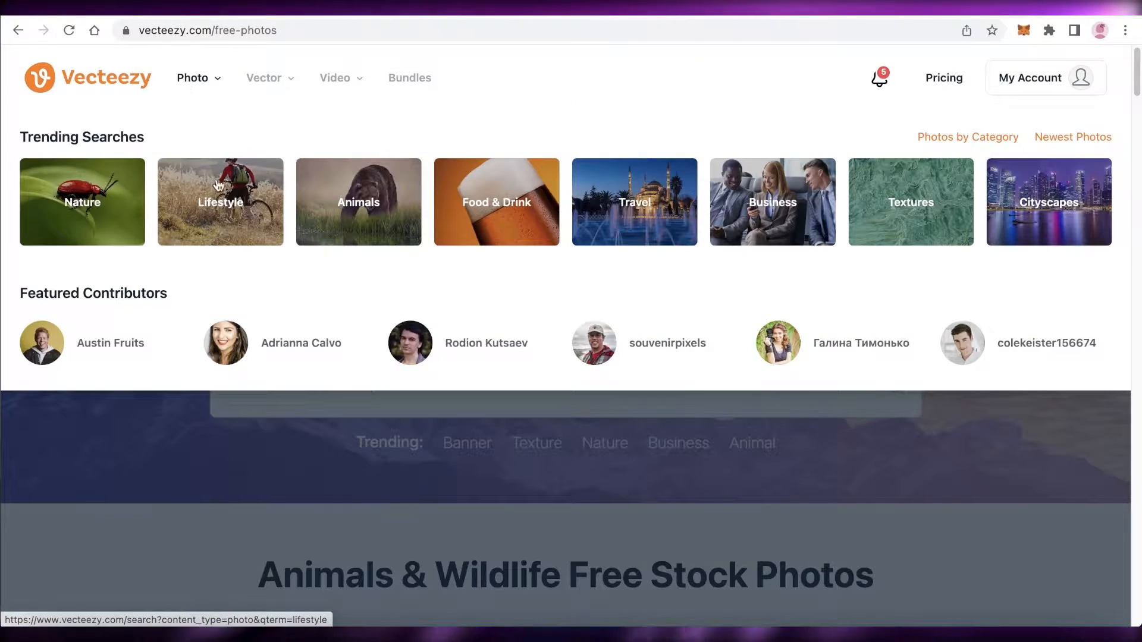
left_click(417, 225)
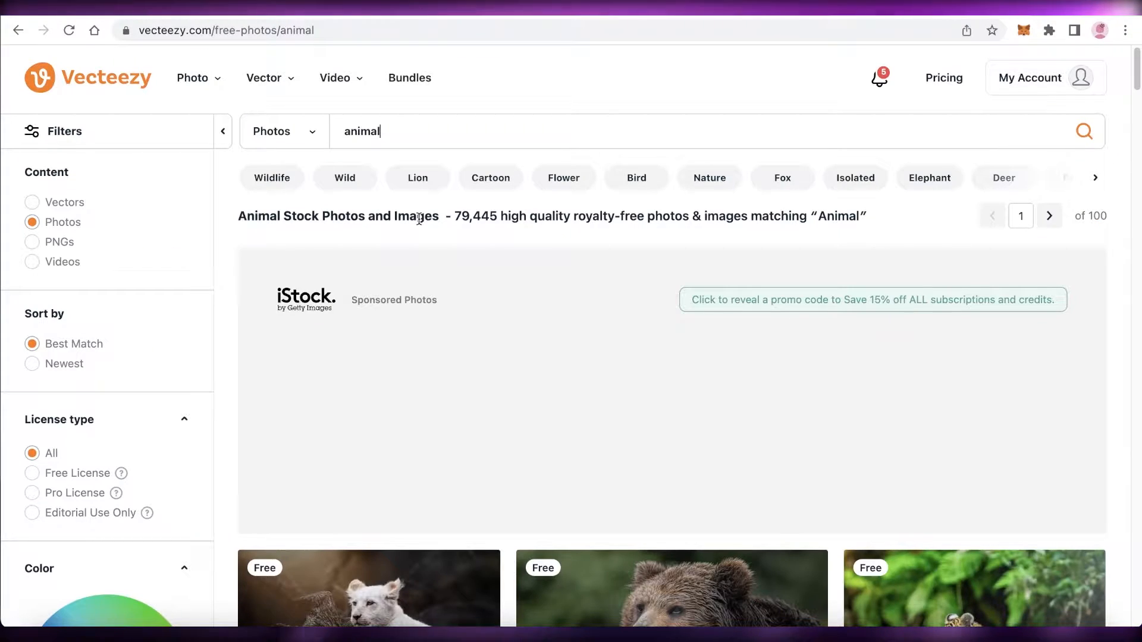
- Open the South African lion photo from the animal results
scroll(420, 219, "down", 5)
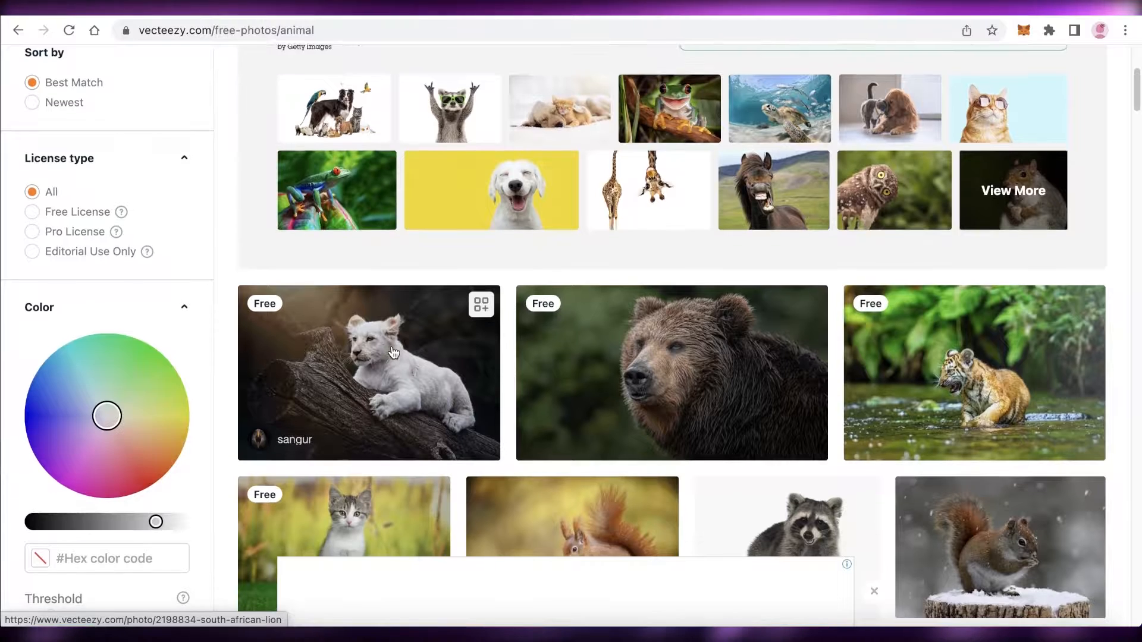
scroll(394, 353, "down", 3)
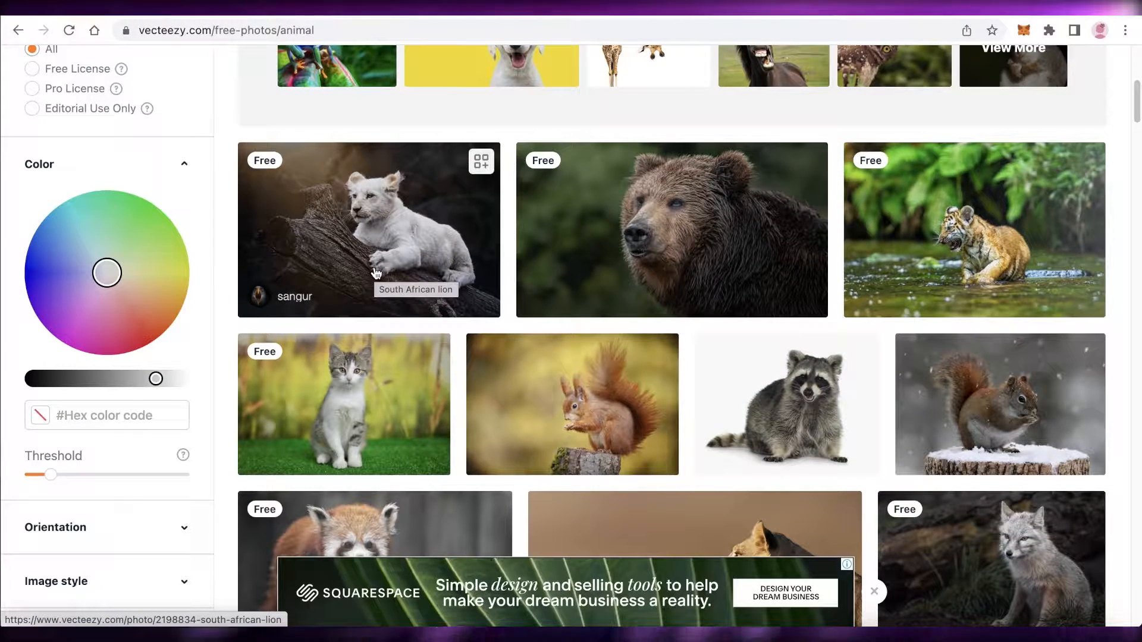
scroll(522, 259, "up", 2)
scroll(416, 265, "down", 3)
scroll(417, 249, "up", 8)
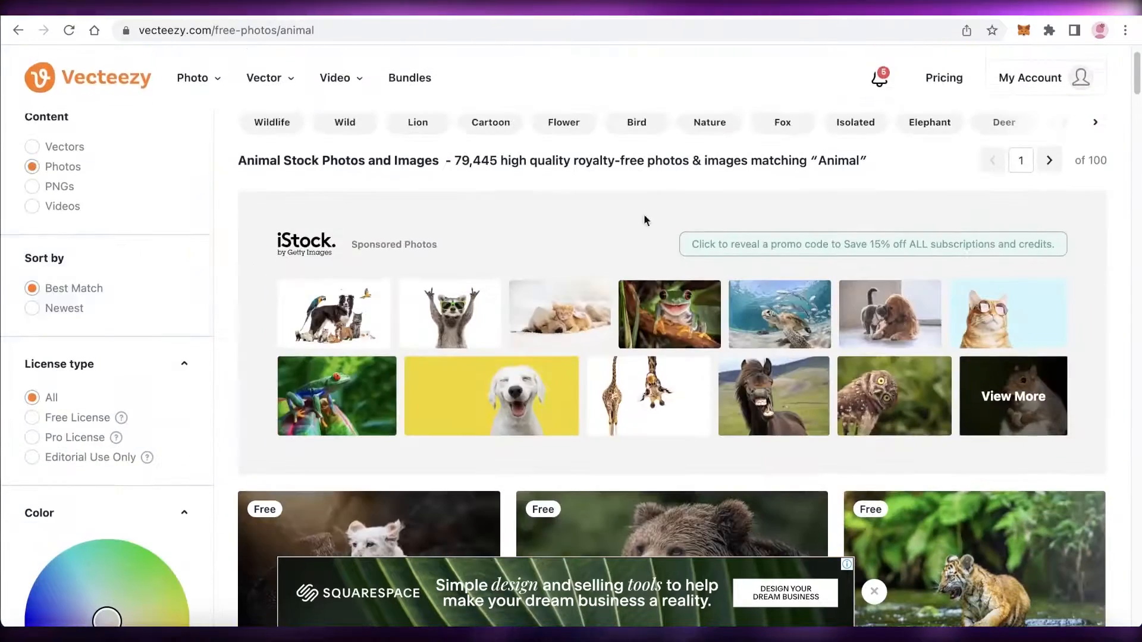
scroll(645, 219, "down", 8)
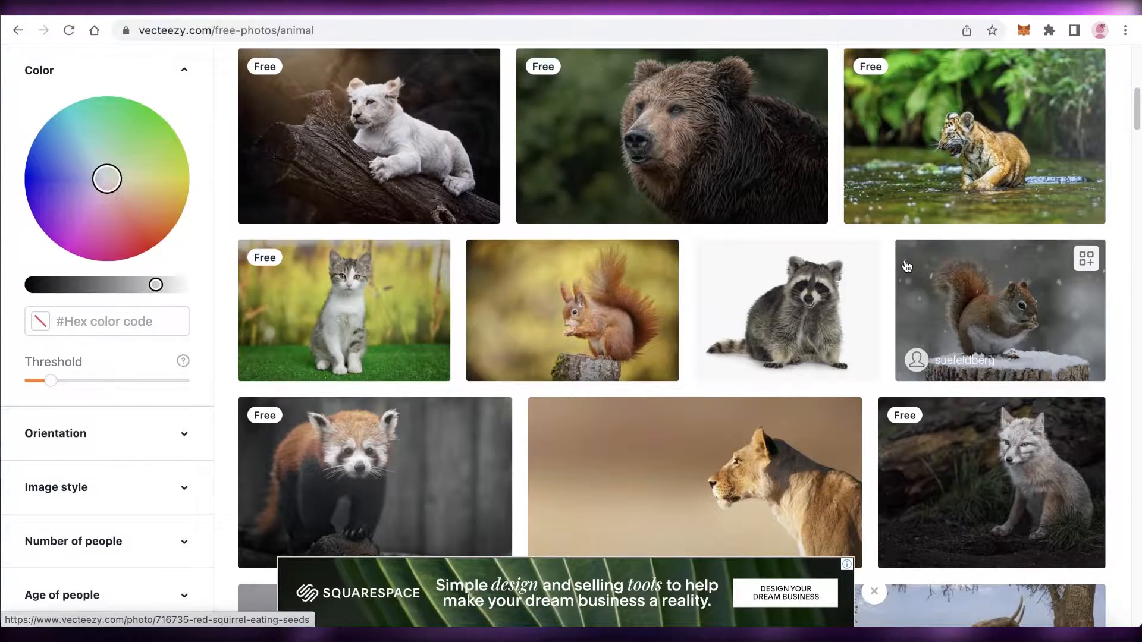
scroll(654, 298, "up", 3)
left_click(384, 349)
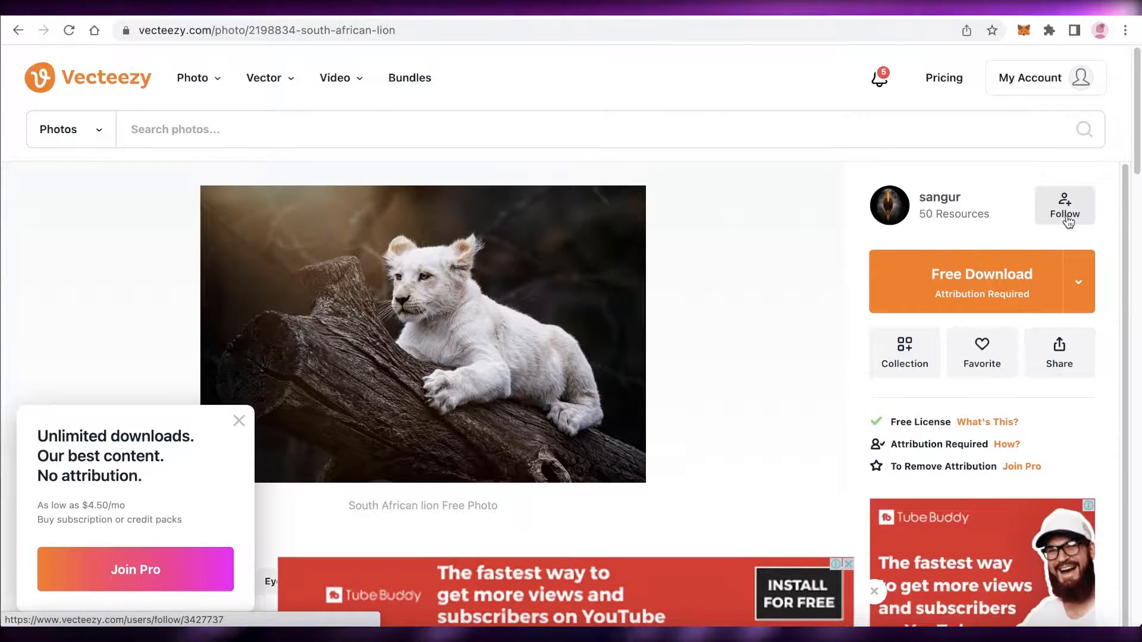
- Download the lion photo for free and dismiss the Pro upsell popup
left_click(937, 305)
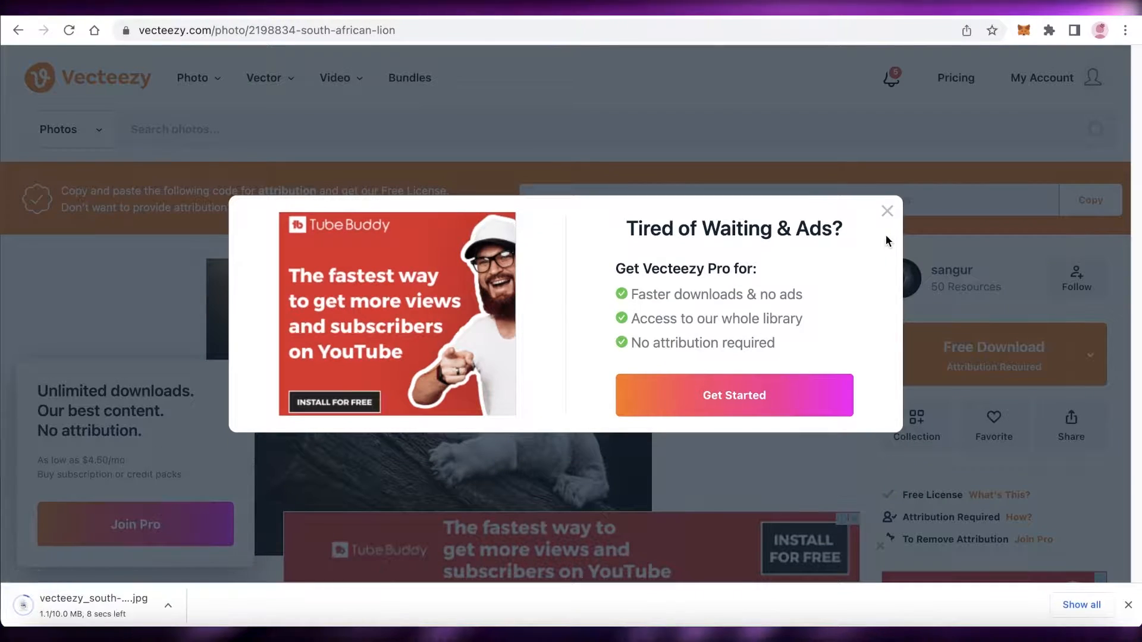
left_click(887, 211)
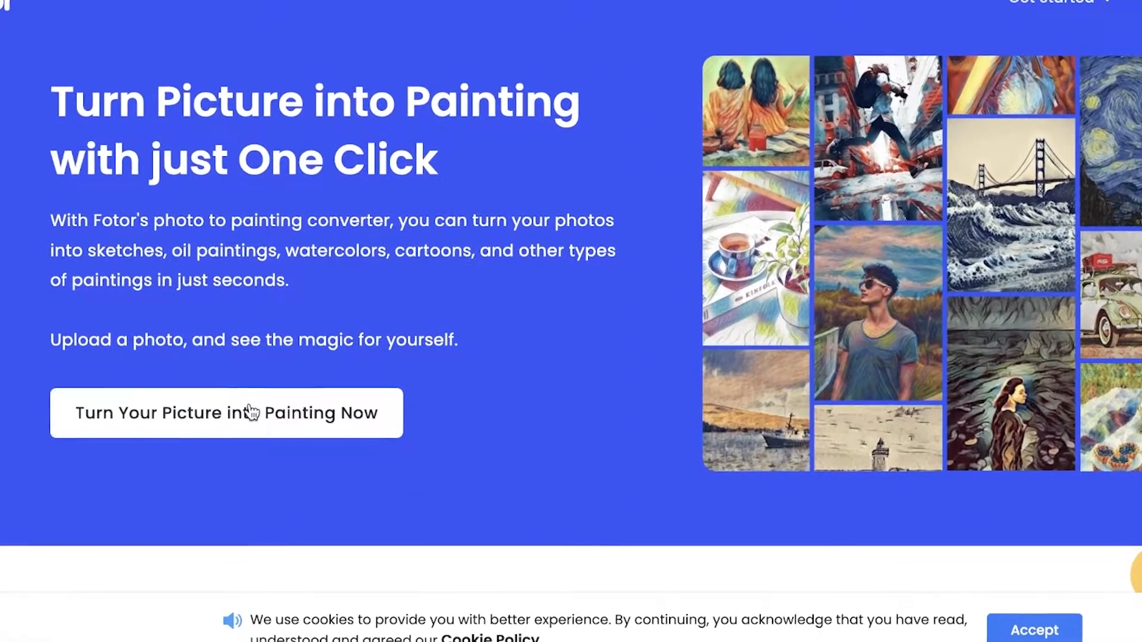
- Open Fotor's GoArt picture-to-painting converter and drop the downloaded lion photo into it
left_click(251, 401)
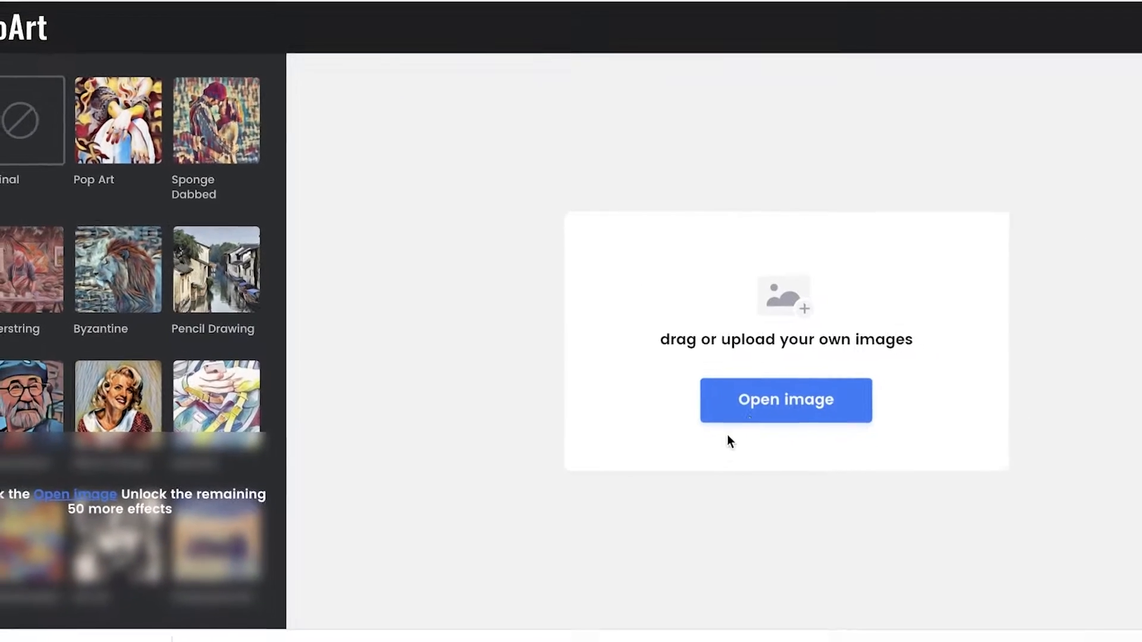
left_click(711, 394)
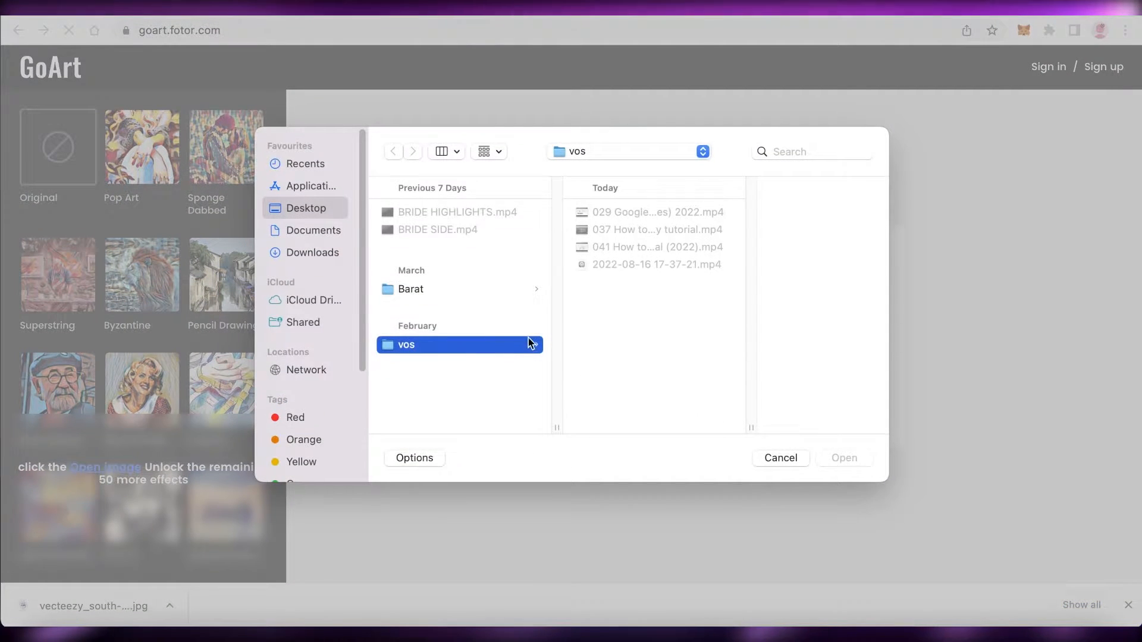
left_click(781, 457)
mouse_move(94, 606)
left_mouse_down()
mouse_move(331, 519)
mouse_move(558, 416)
left_mouse_up()
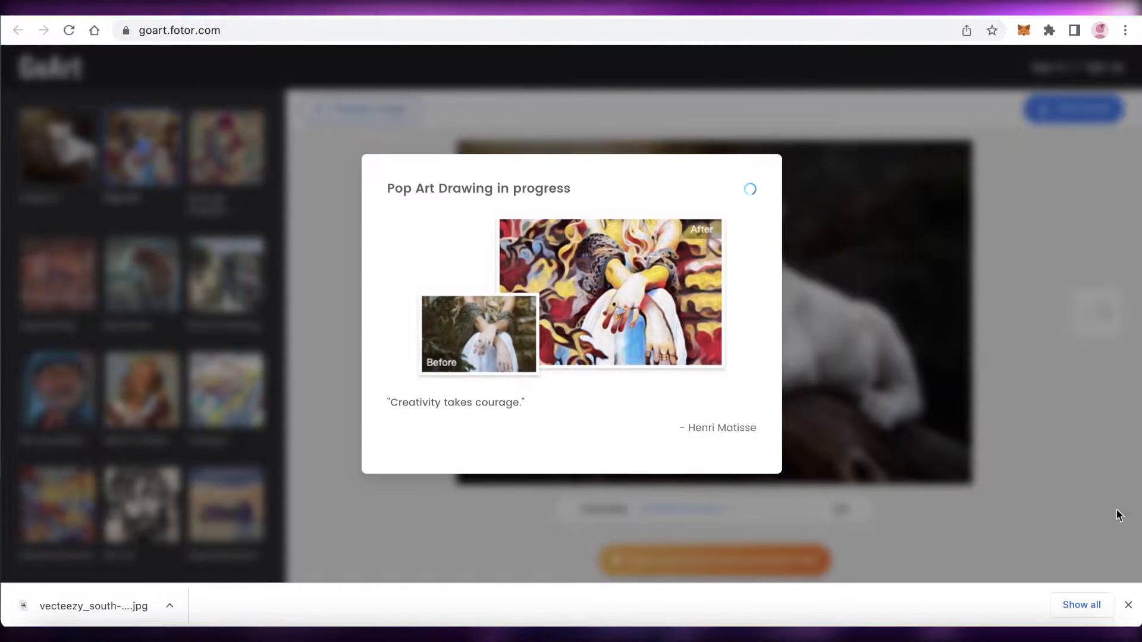
left_click(1128, 606)
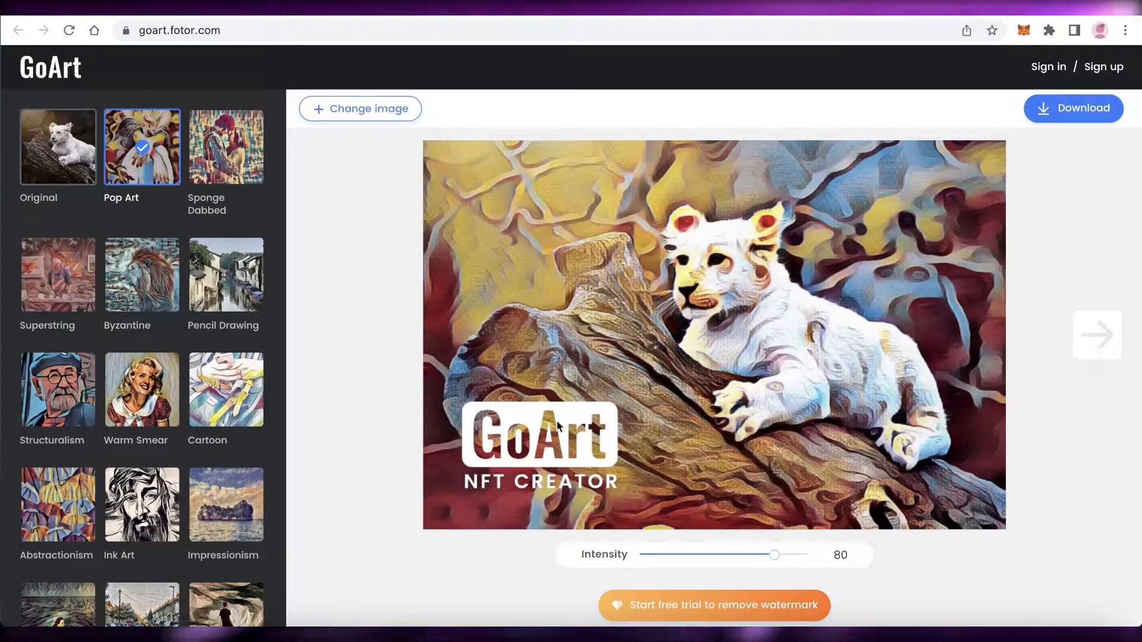
- Lower the Pop Art intensity to 79, then apply the Sponge Dabbed style to the lion
left_click_drag(773, 554, 758, 577)
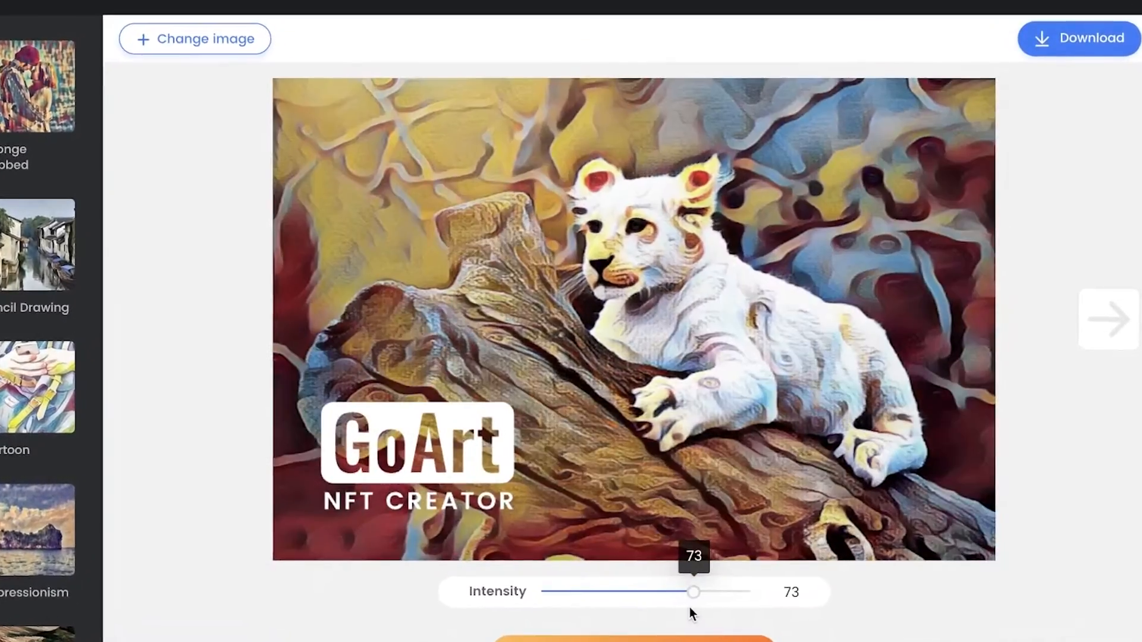
left_click_drag(701, 605, 702, 604)
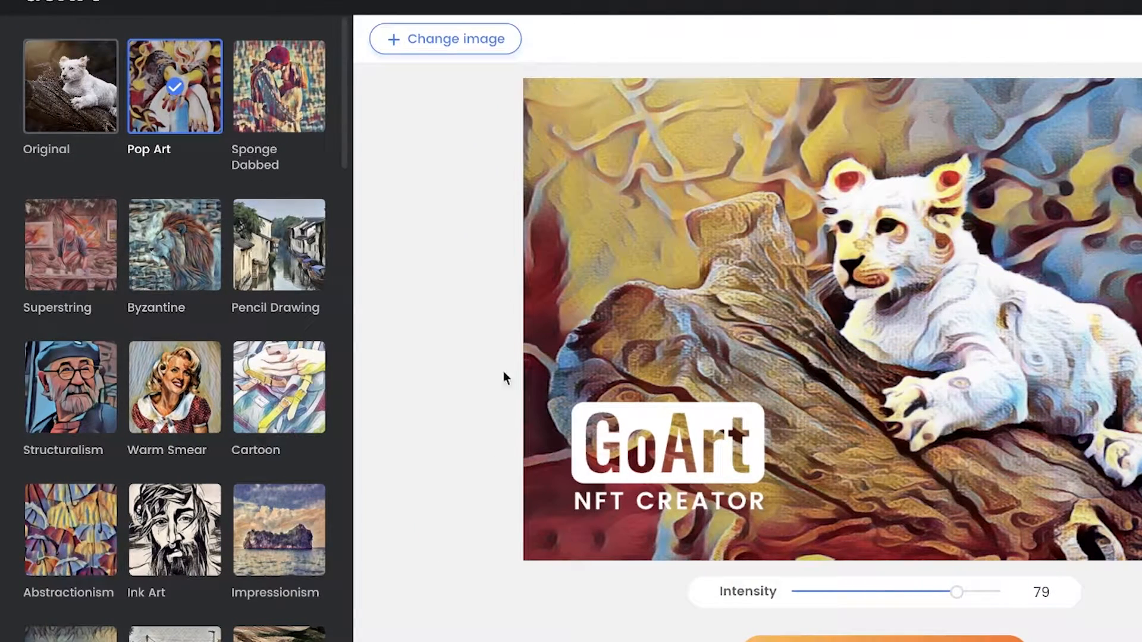
left_click(262, 107)
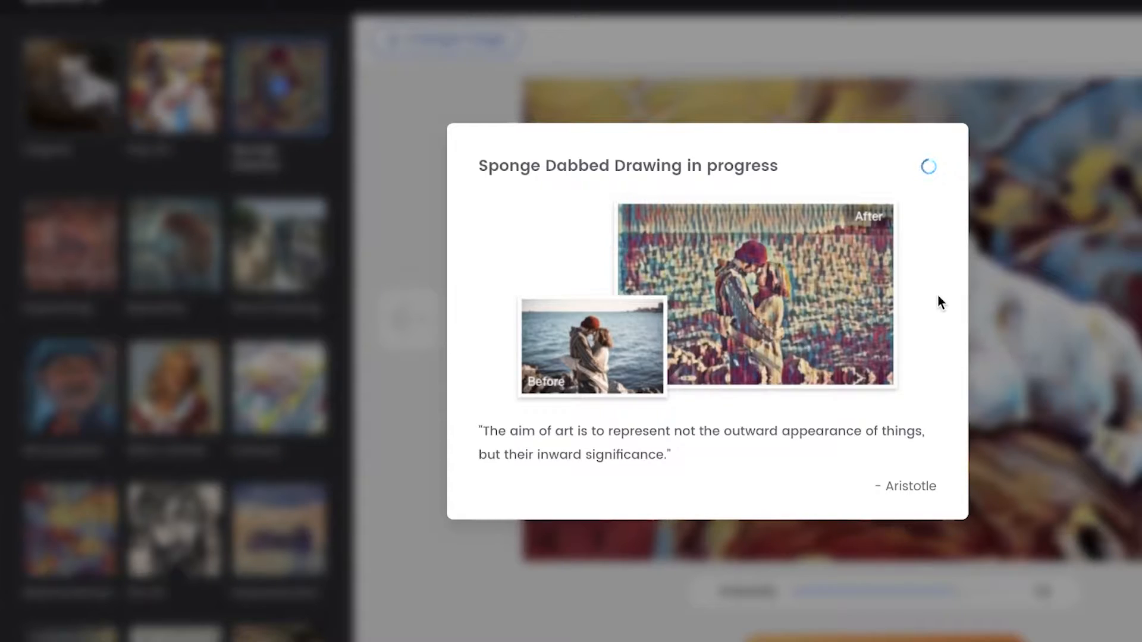
scroll(295, 343, "down", 3)
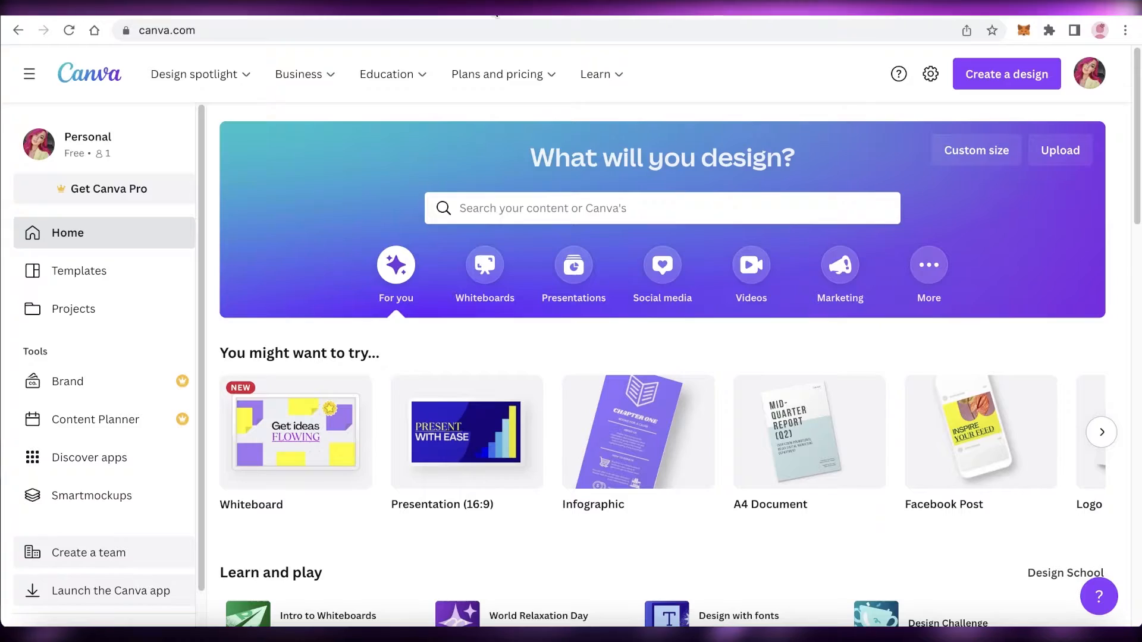
- Upload the downloaded lion photo to Canva from the Downloads folder
scroll(1047, 237, "down", 1)
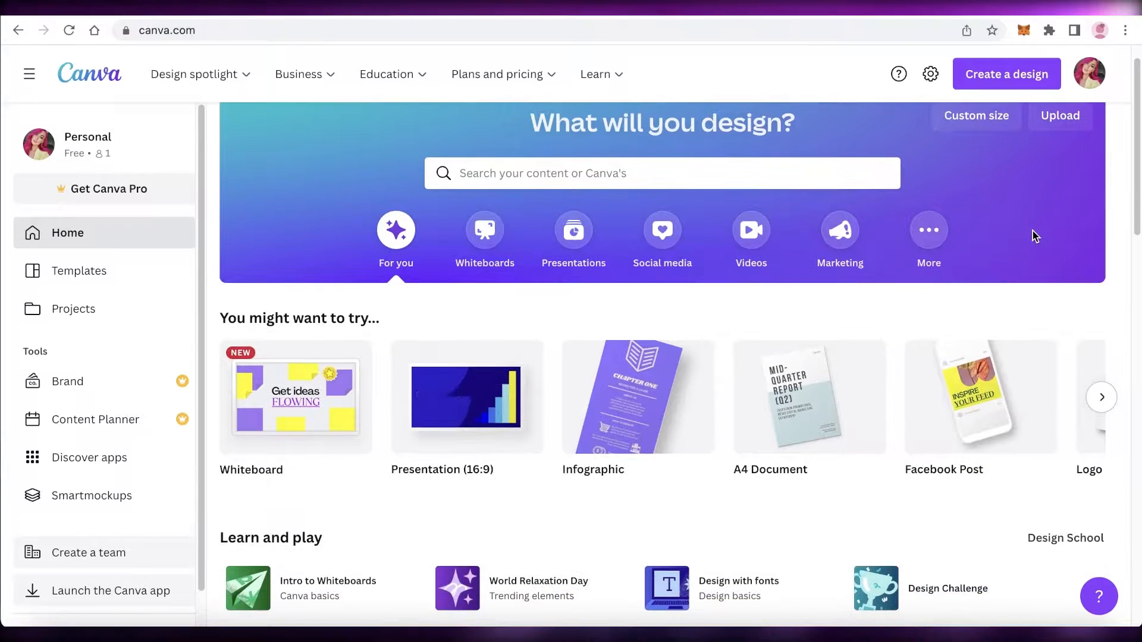
scroll(1033, 235, "up", 1)
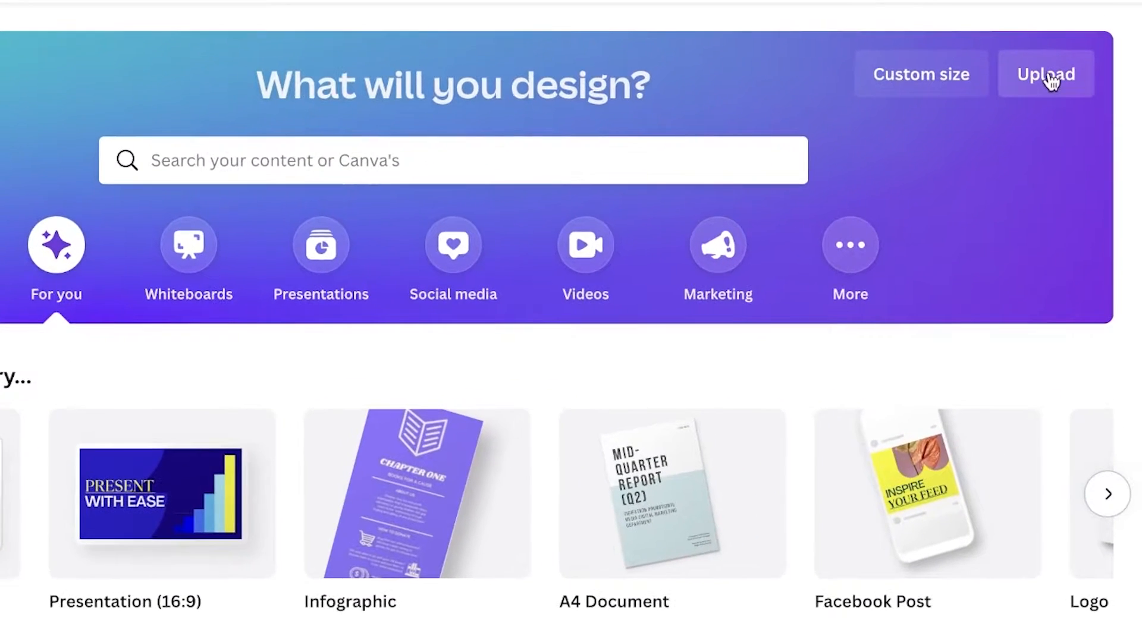
left_click(1039, 90)
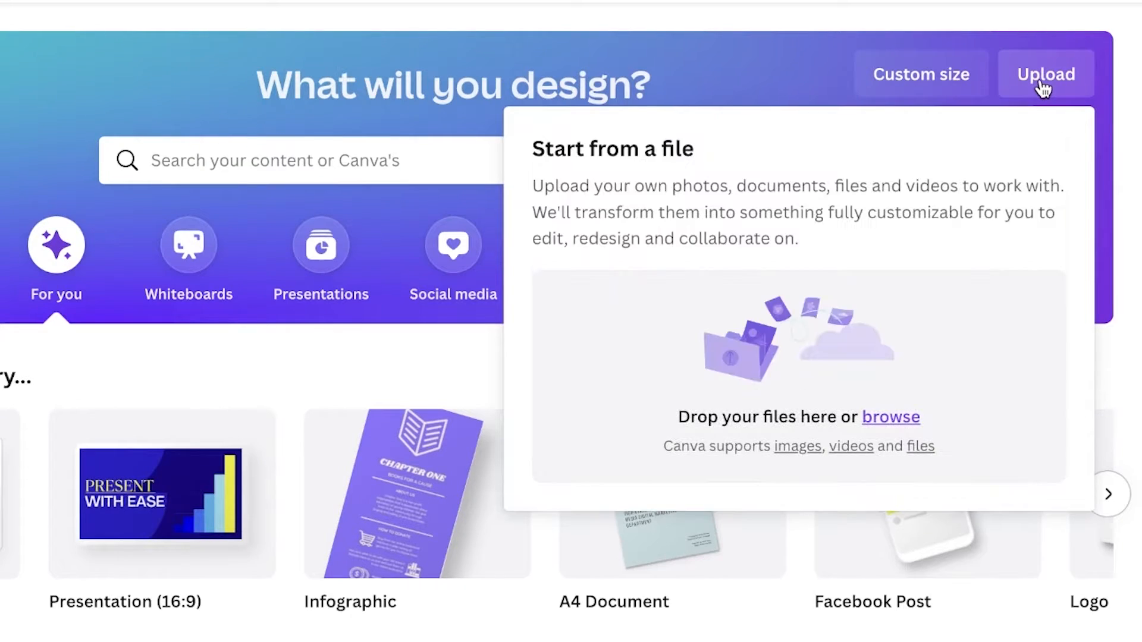
left_click(735, 393)
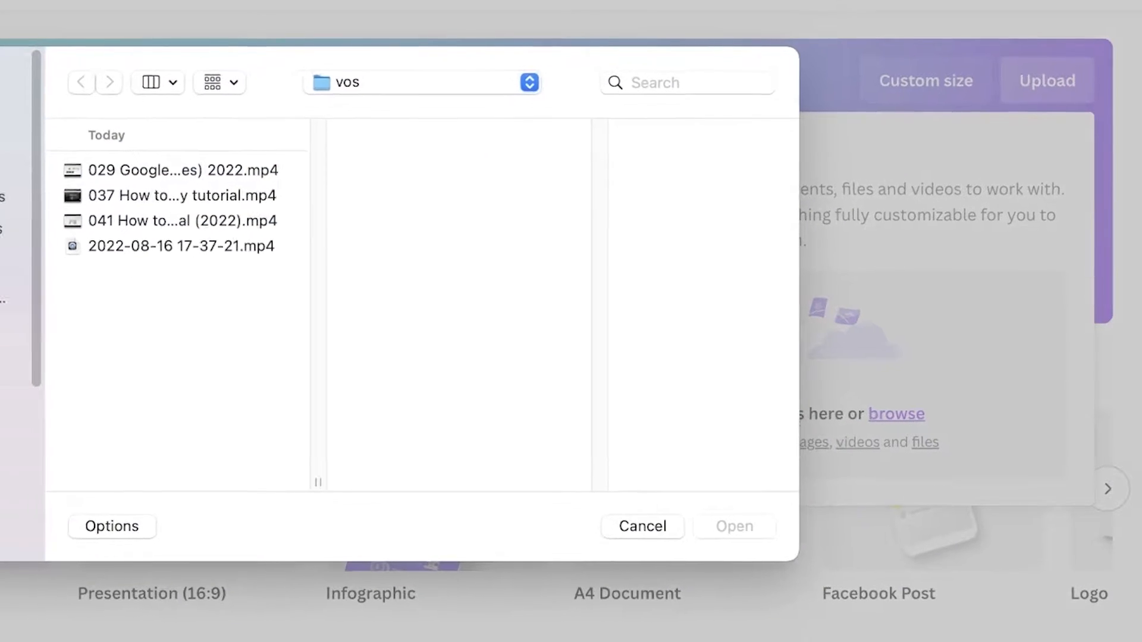
left_click(111, 238)
left_click(268, 187)
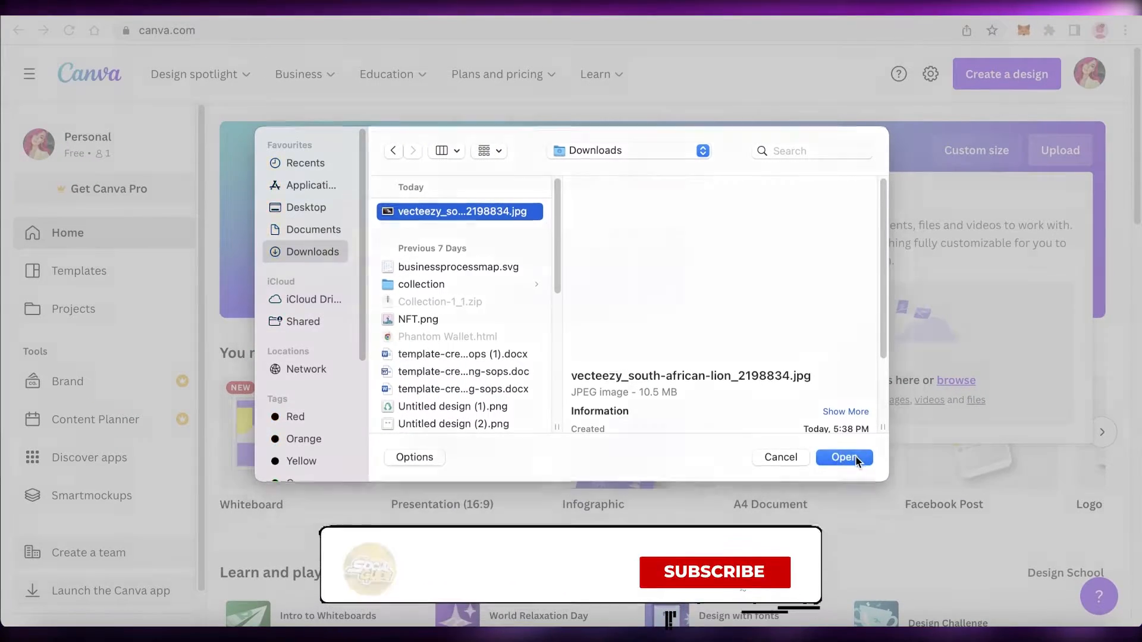
left_click(778, 499)
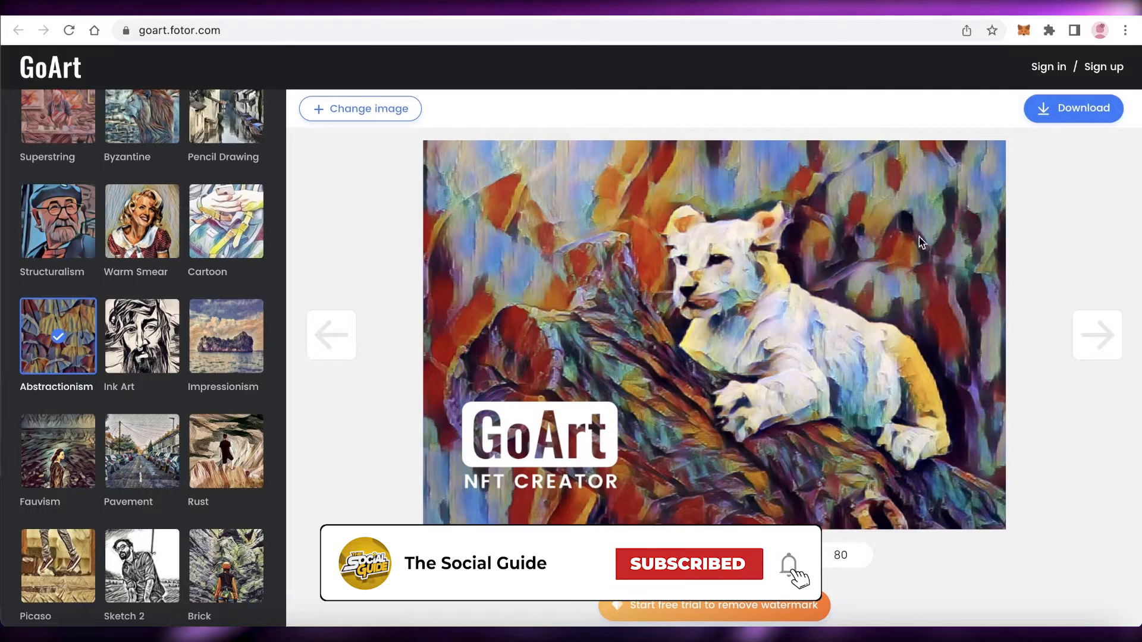
- Open the uploaded lion photo in Canva's photo editor
scroll(143, 357, "down", 8)
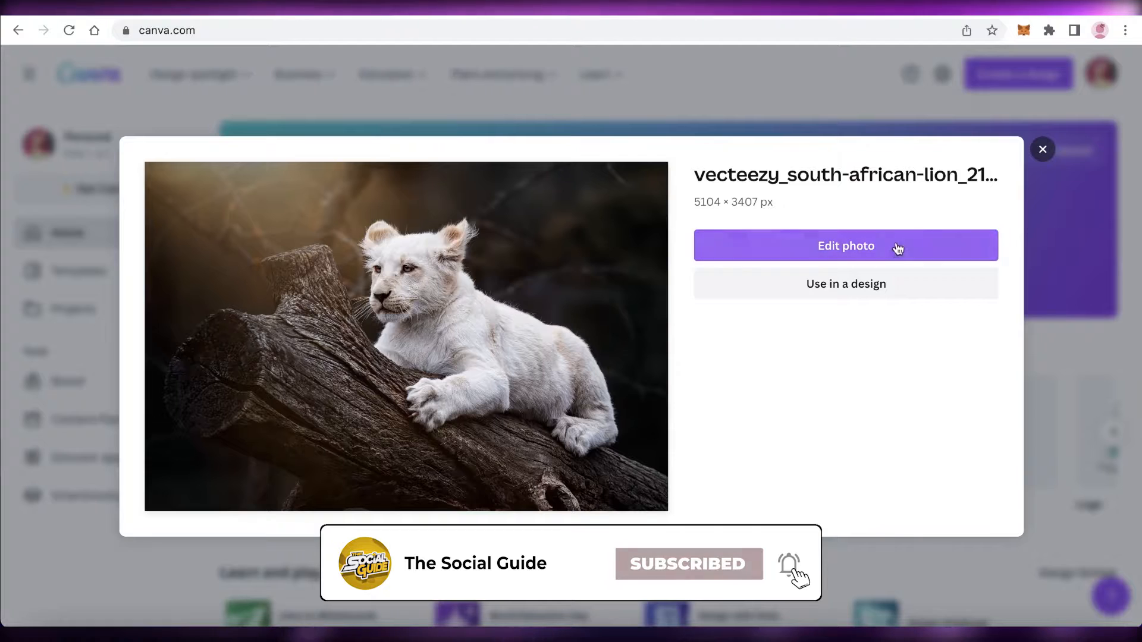
left_click(893, 250)
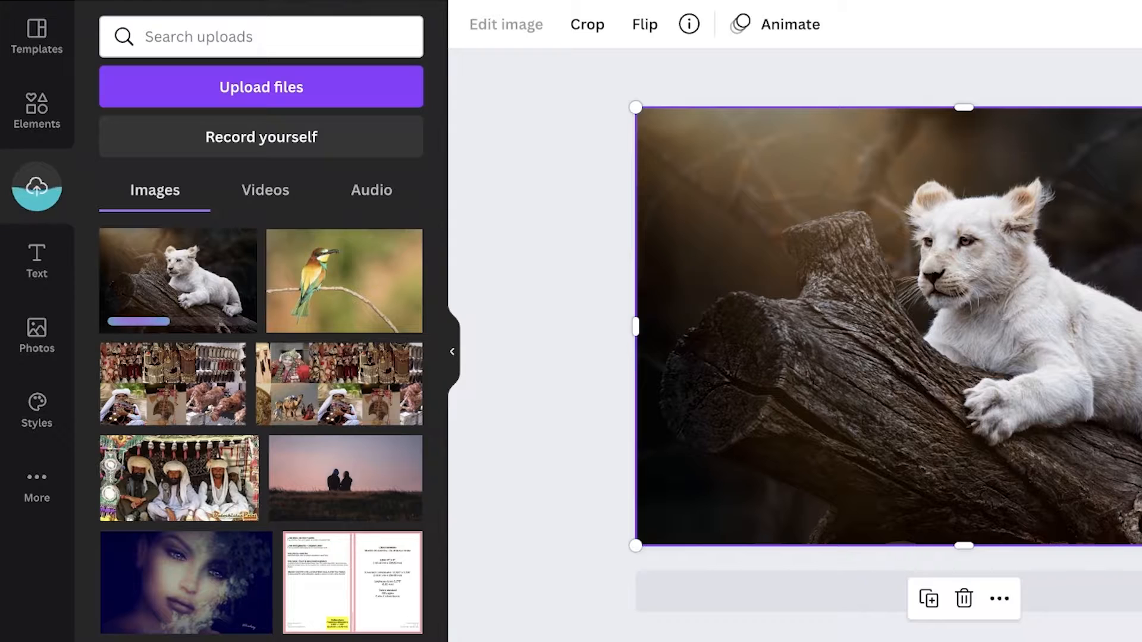
key("Escape")
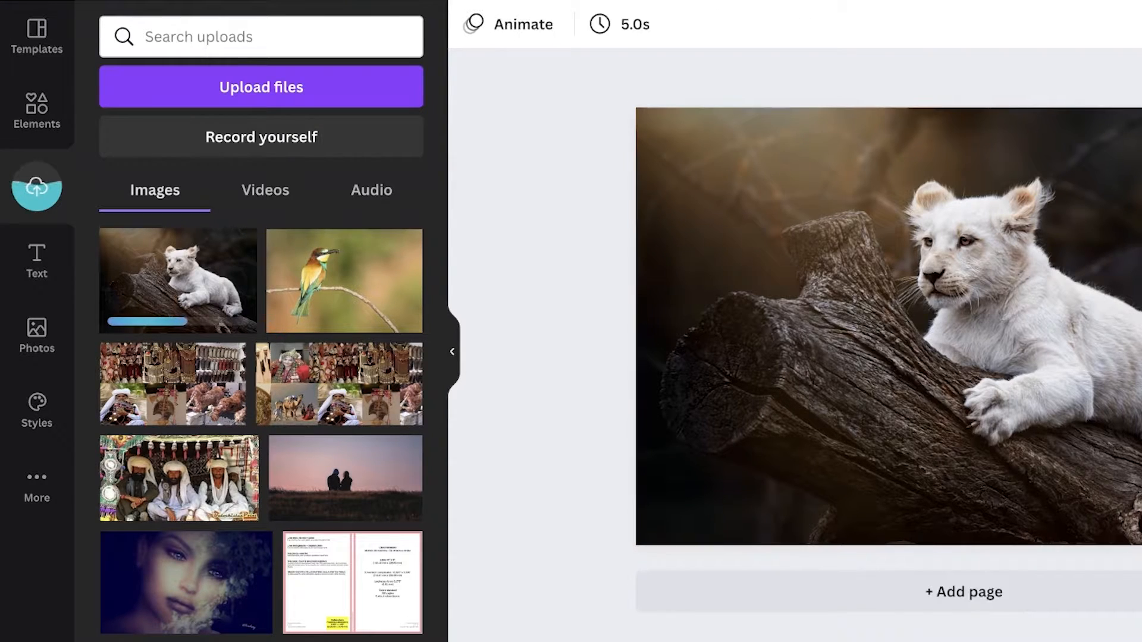
- Select the lion image and browse its Edit image effects such as Filters, Trippy and Pixelate
left_click(1088, 269)
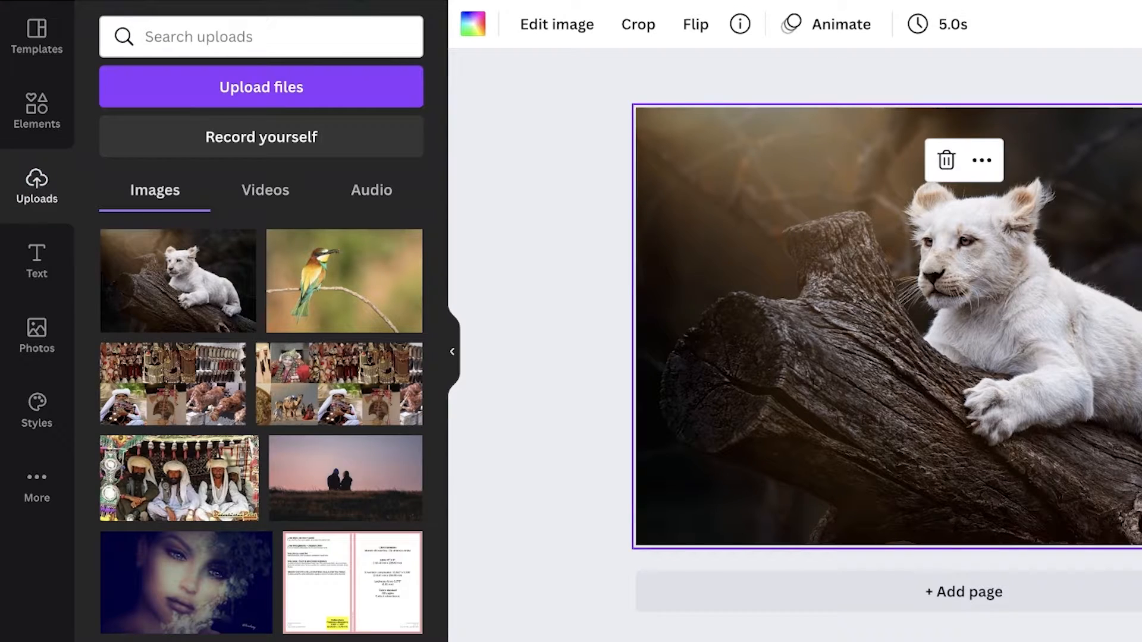
left_click(588, 38)
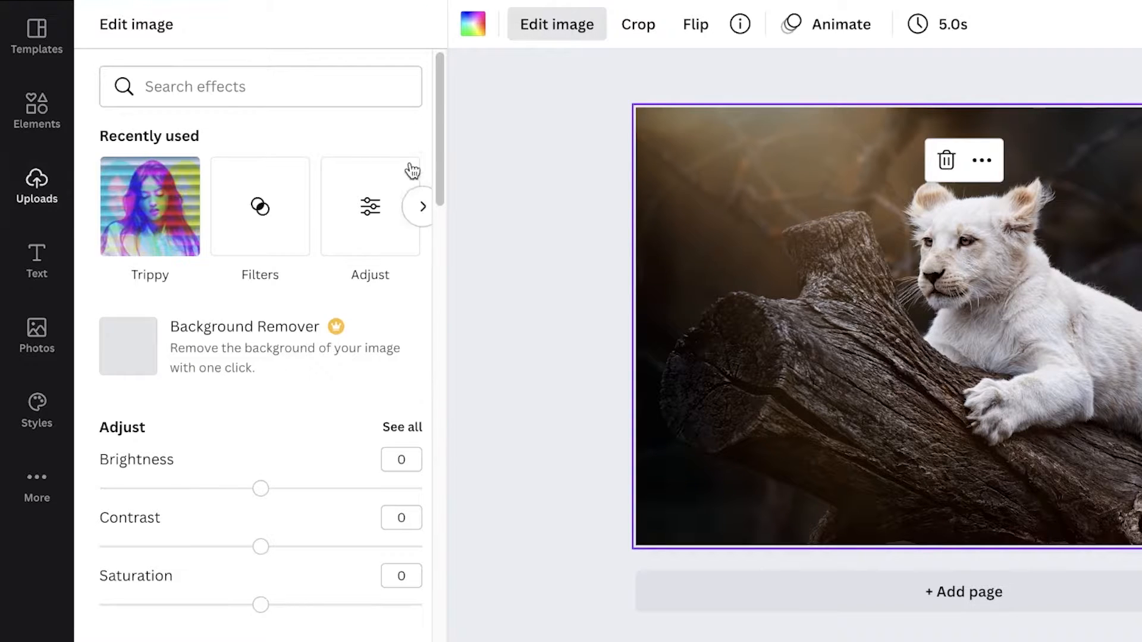
scroll(230, 323, "down", 9)
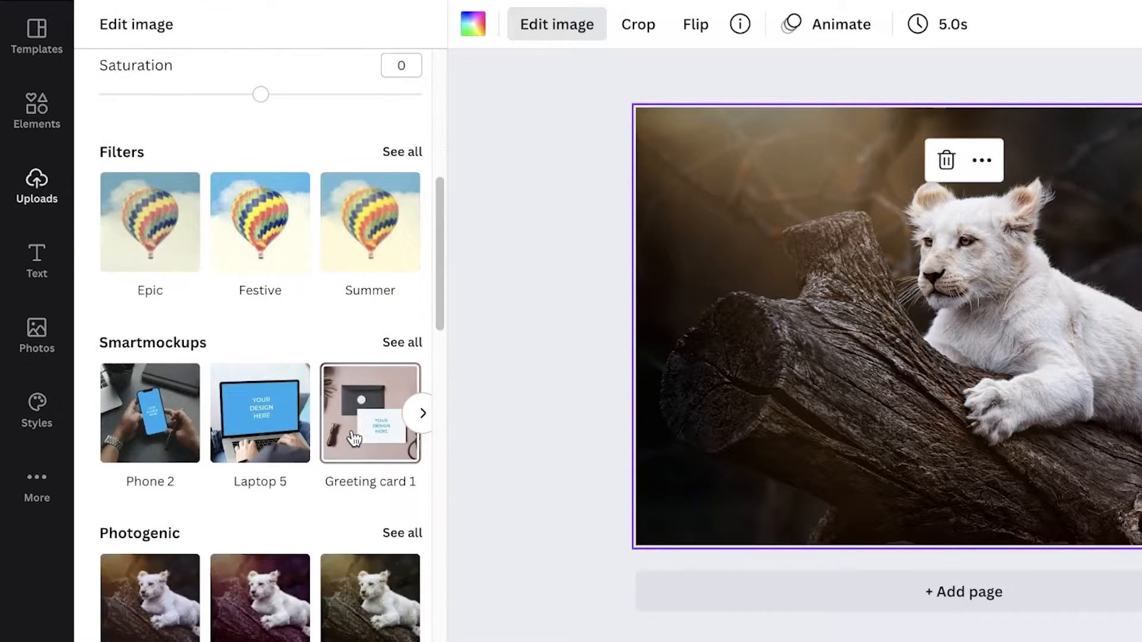
scroll(355, 438, "down", 10)
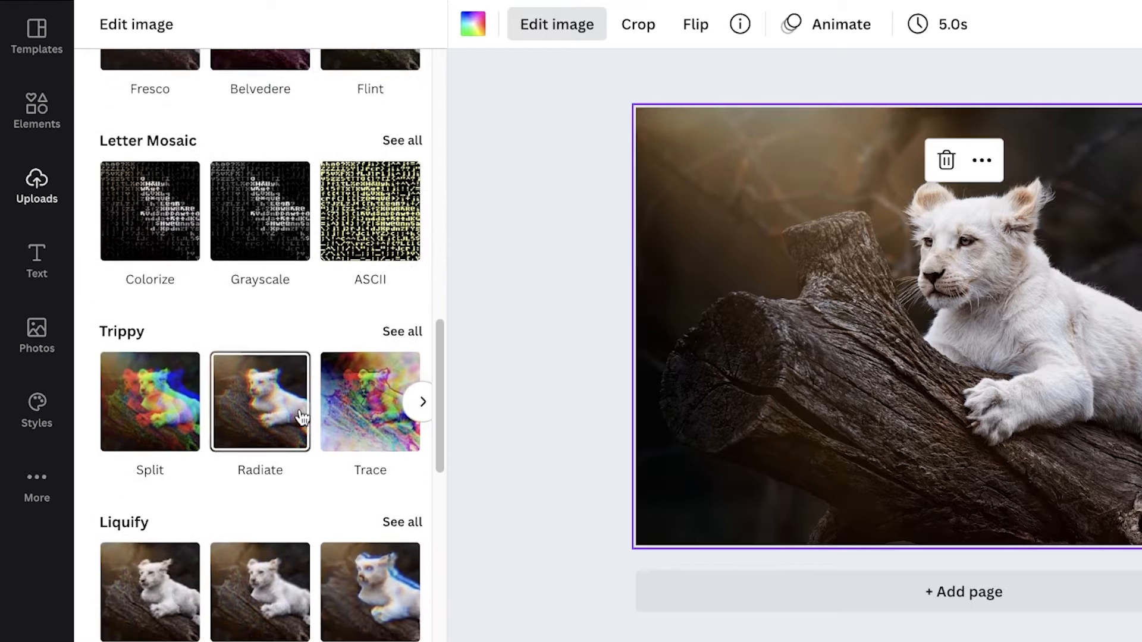
scroll(221, 462, "down", 8)
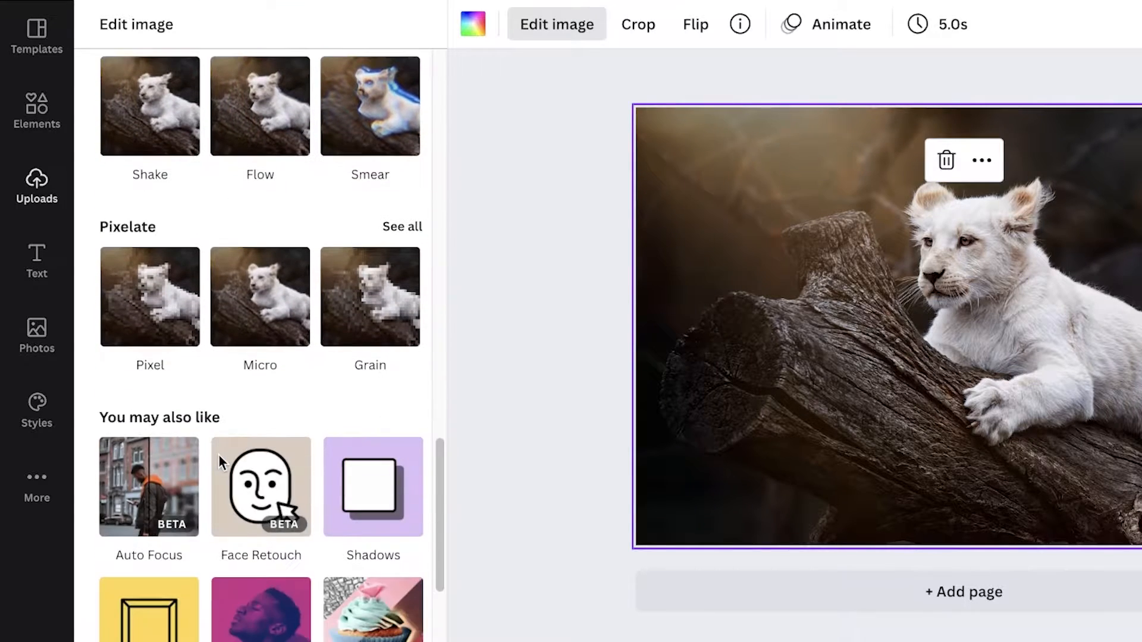
scroll(221, 461, "down", 2)
scroll(173, 446, "up", 7)
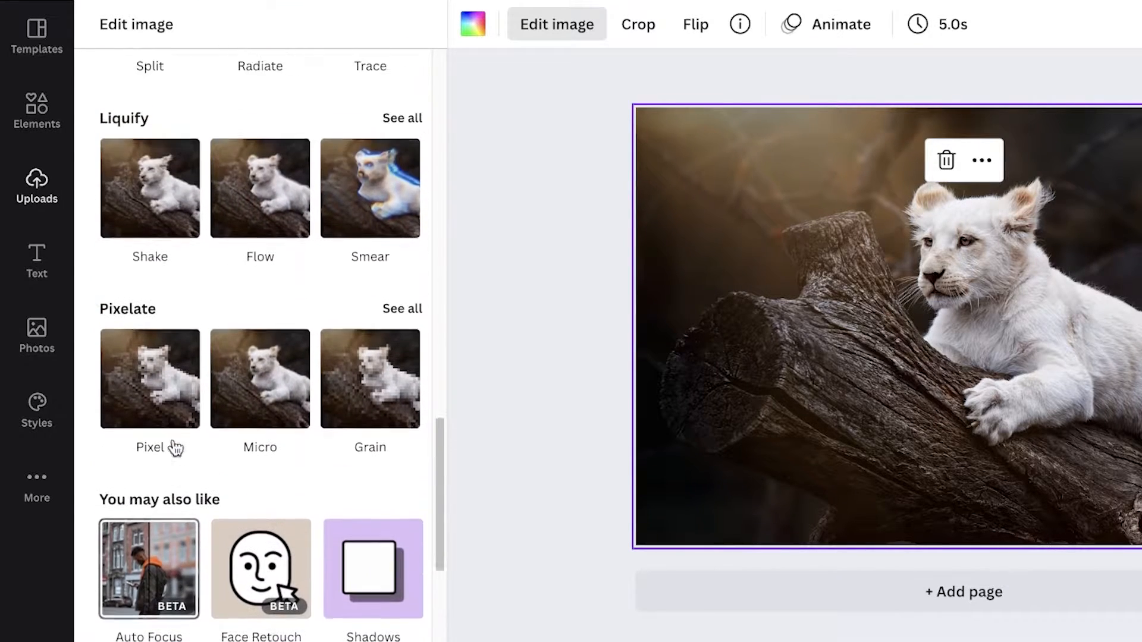
- Apply the Trippy Radiate effect to the lion and lower its RGB Shift amount to 0.014
left_click(261, 257)
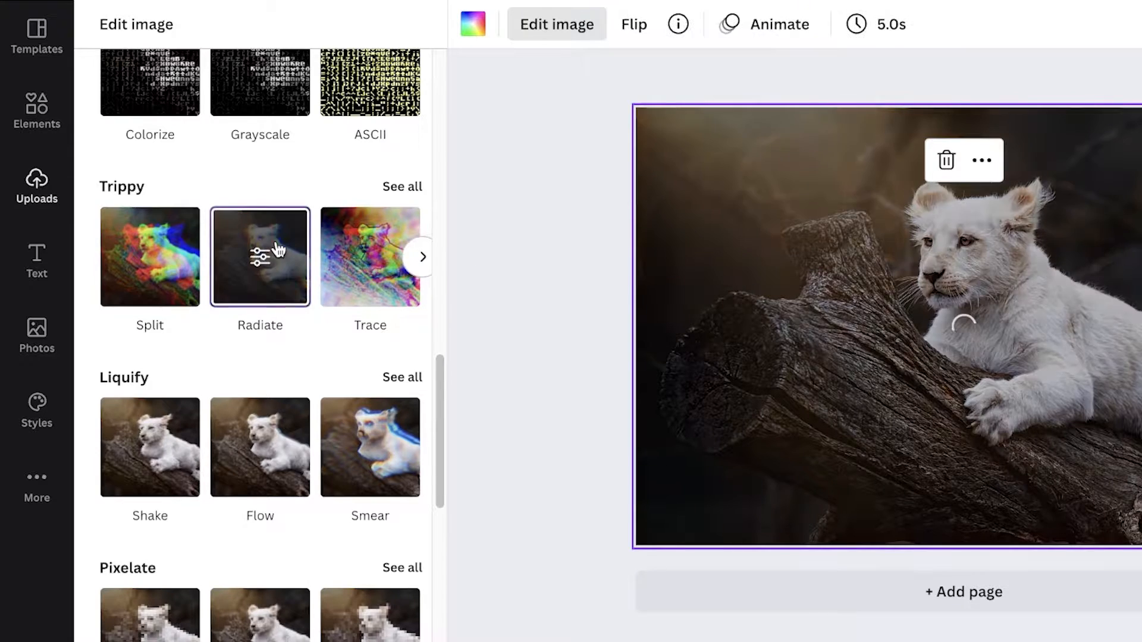
left_click(266, 254)
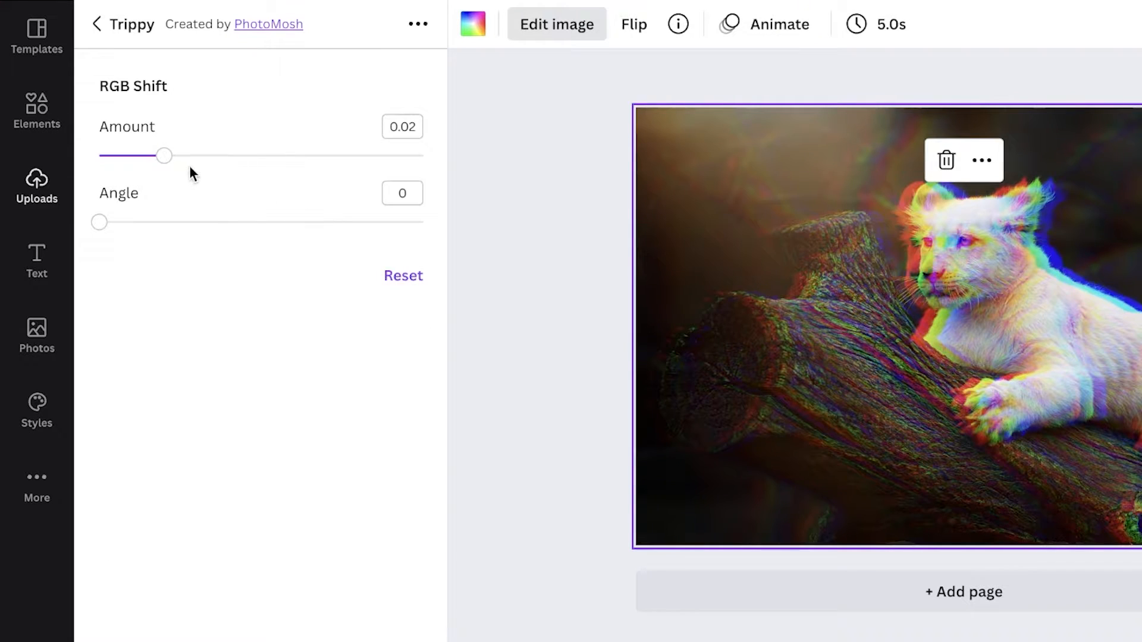
mouse_move(166, 158)
left_mouse_down()
mouse_move(296, 158)
mouse_move(144, 156)
left_mouse_up()
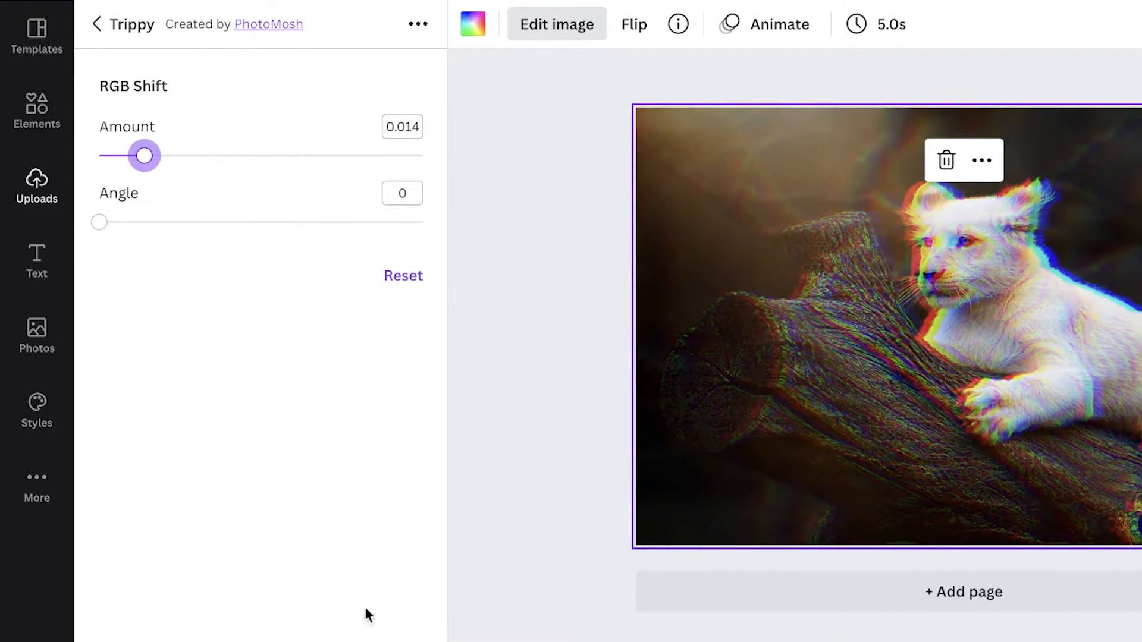
key("Escape")
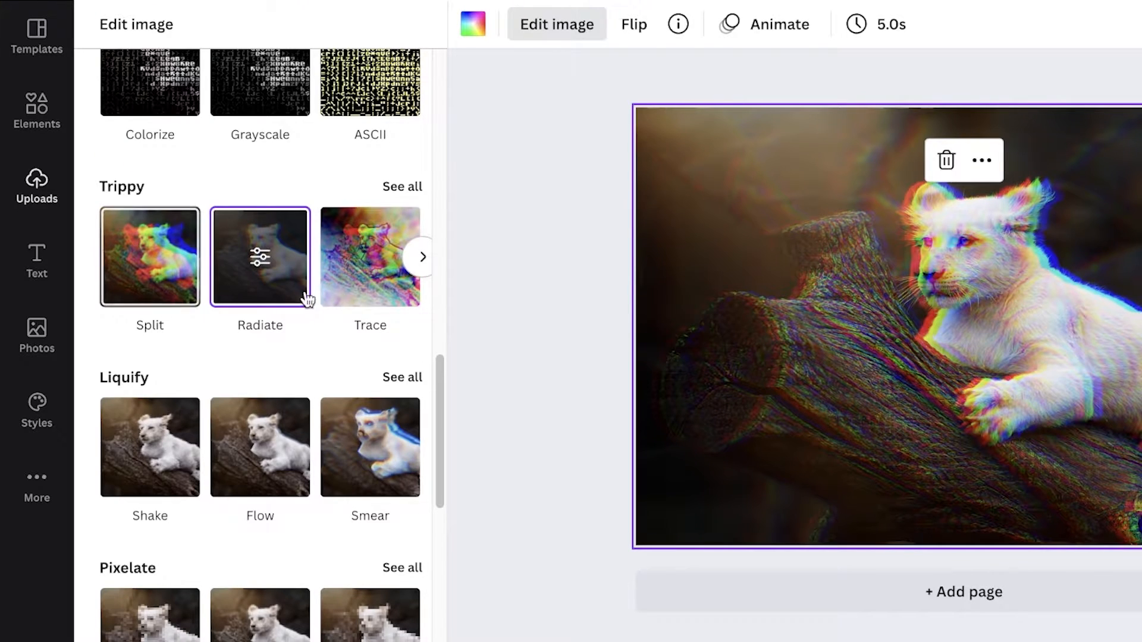
- Adjust the photo's brightness to 33, contrast to 49 and saturation to 62
left_click(415, 188)
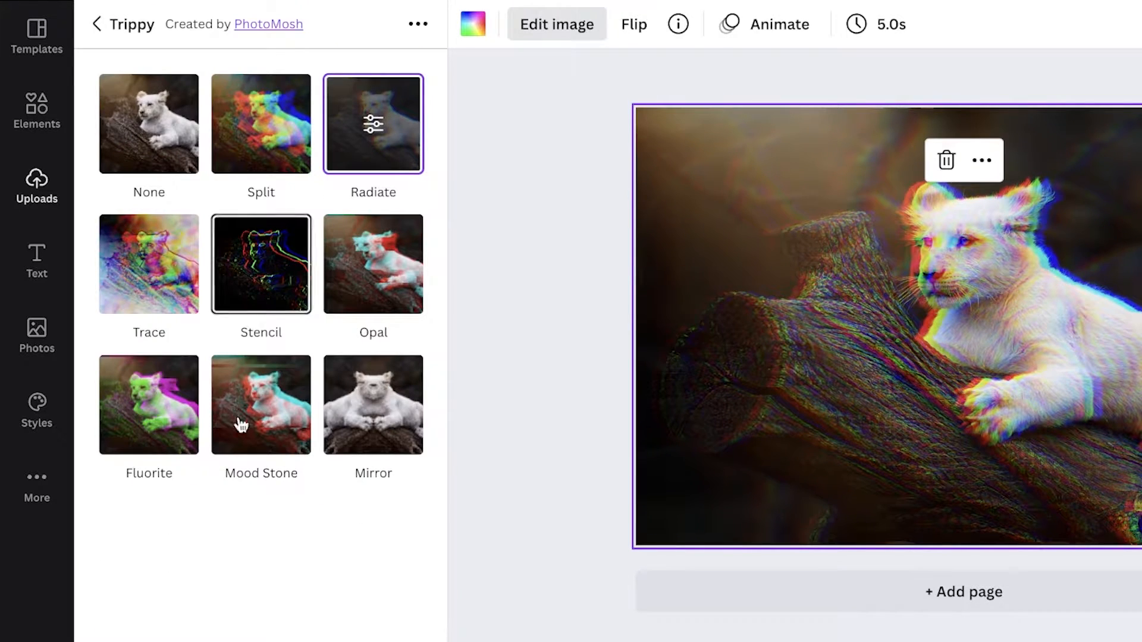
left_click(113, 33)
scroll(346, 276, "up", 15)
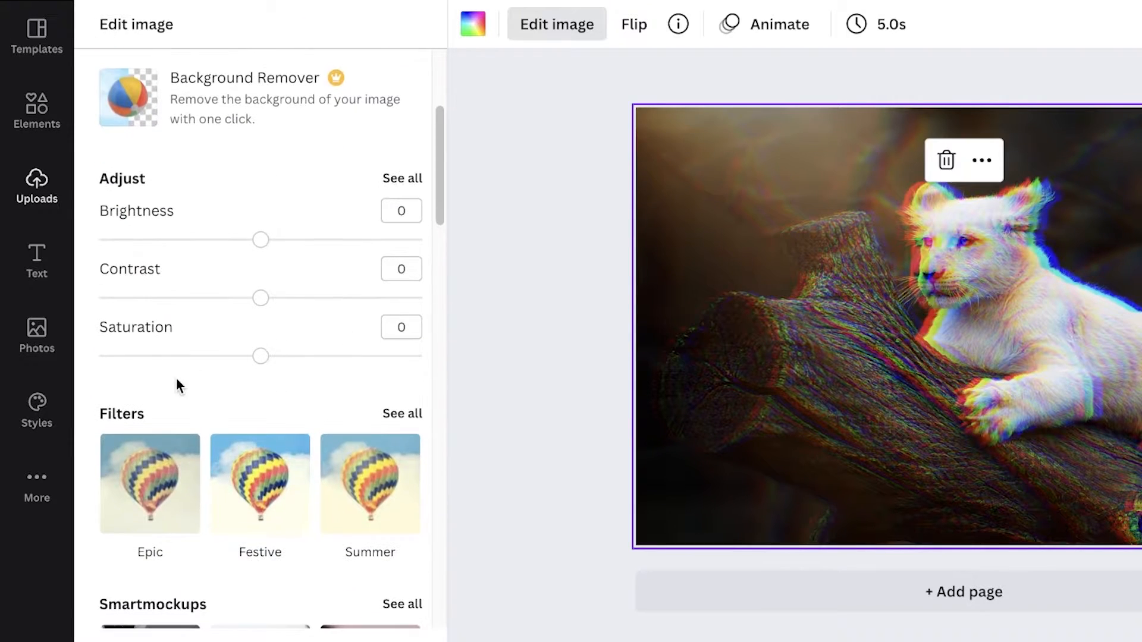
left_click_drag(261, 356, 367, 359)
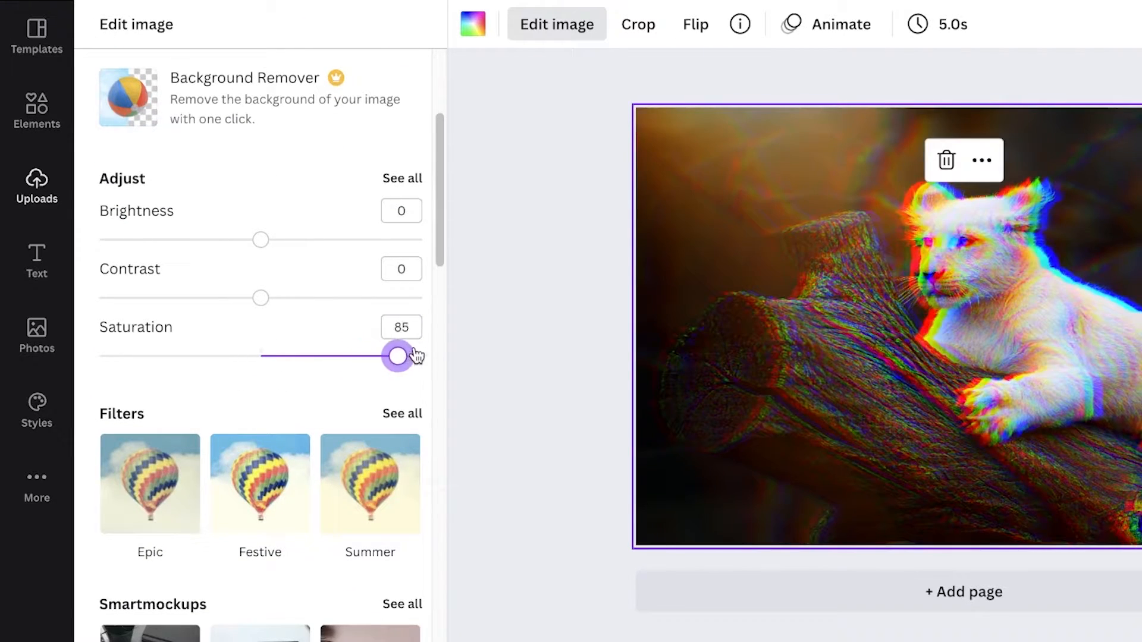
left_click_drag(260, 298, 141, 322)
left_click_drag(201, 314, 341, 311)
left_click_drag(261, 241, 314, 241)
- Browse the full collection of Filters without applying one
scroll(292, 213, "up", 3)
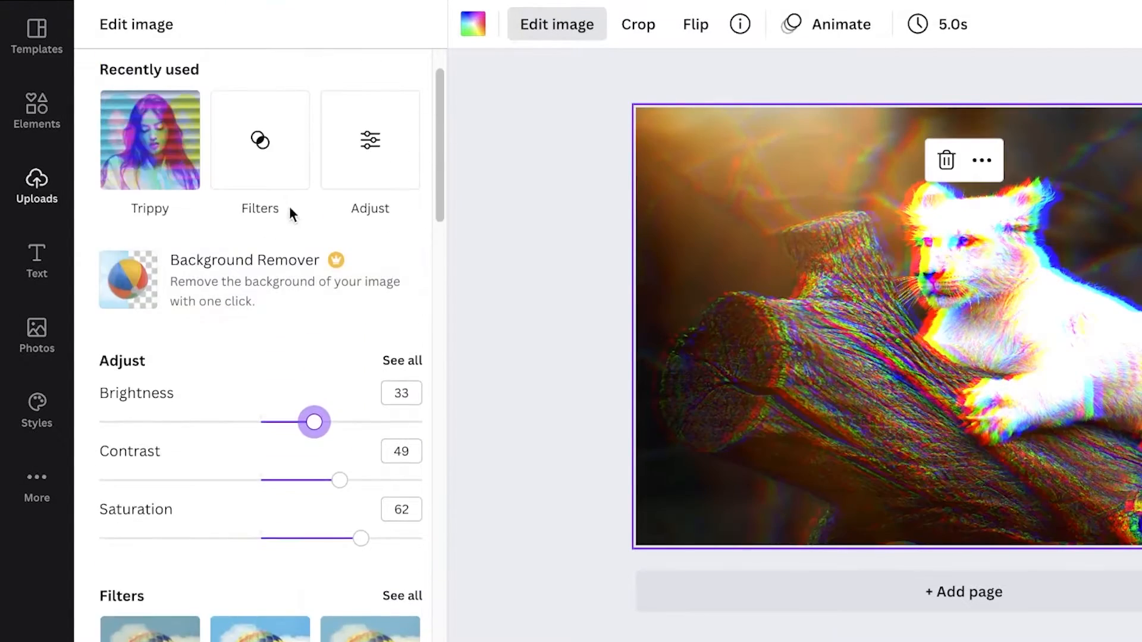
left_click(220, 152)
scroll(220, 471, "down", 6)
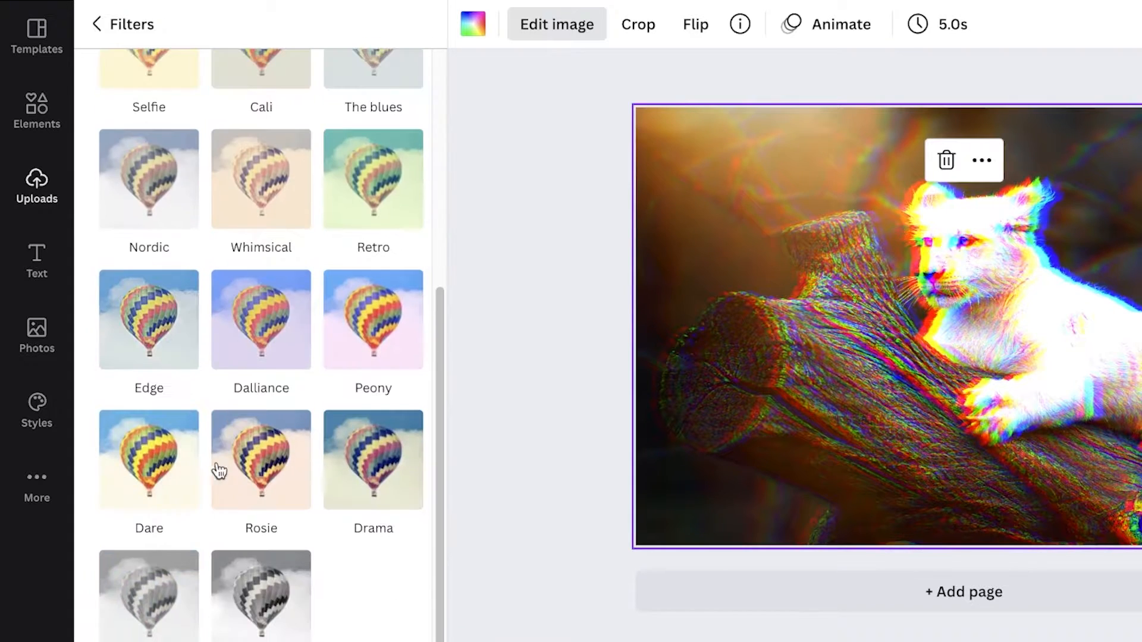
scroll(268, 339, "up", 6)
left_click(127, 26)
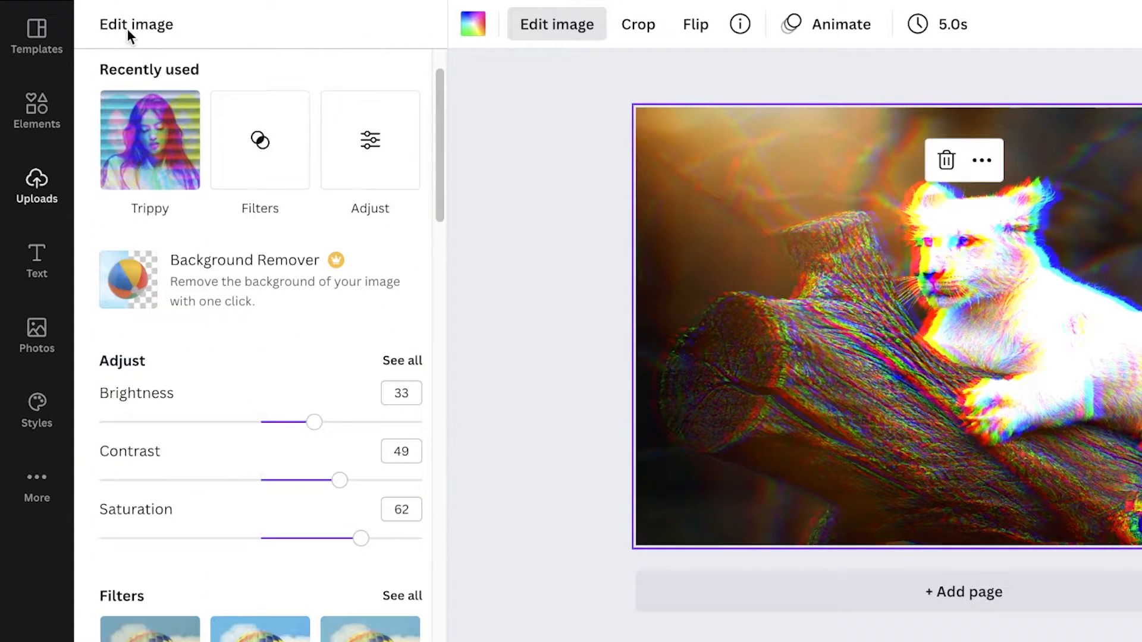
- Try the Split and Trace Trippy effects on the lion, then undo the Trace effect
left_click(173, 150)
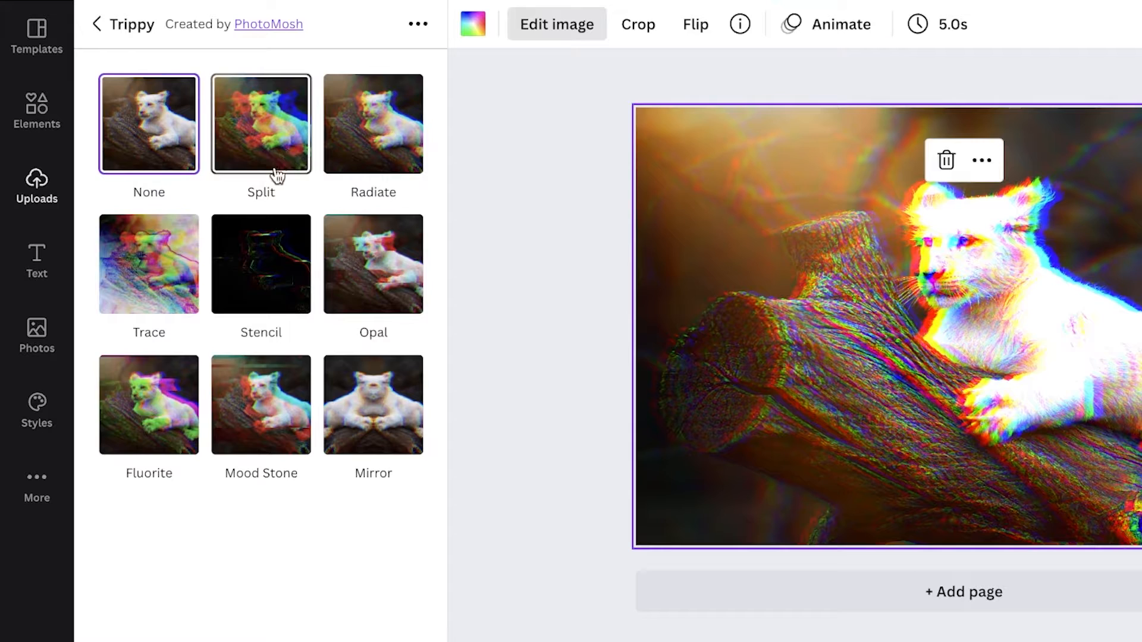
left_click(277, 176)
left_click(179, 250)
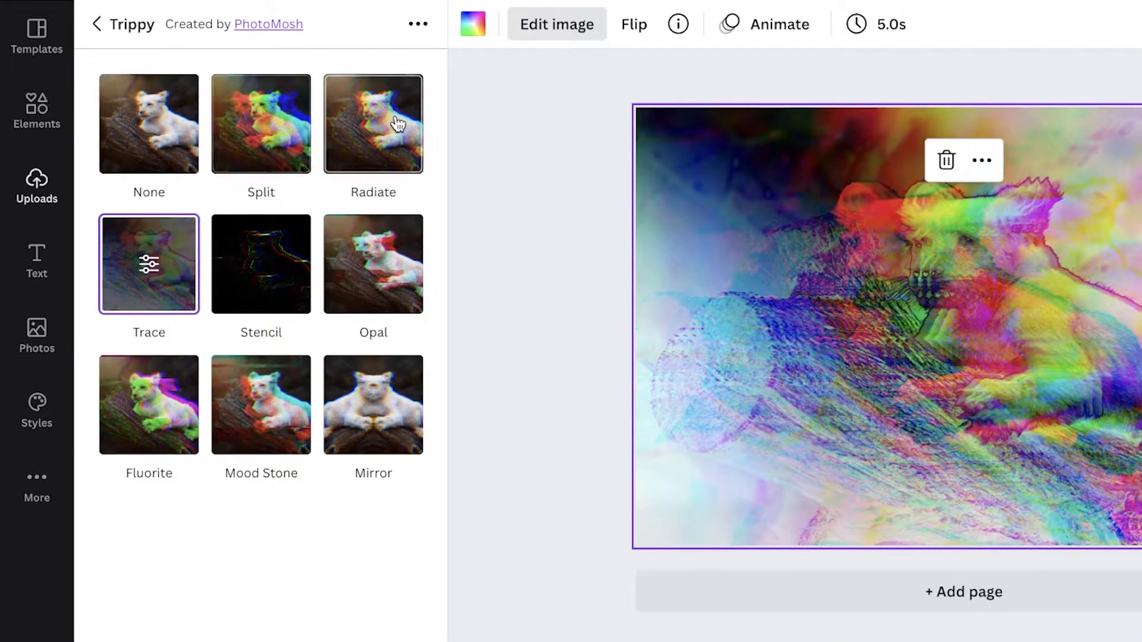
key("ctrl+z")
- Reapply the Radiate effect and set its RGB Shift amount to 0.029 and angle to 4.94
left_click(303, 145)
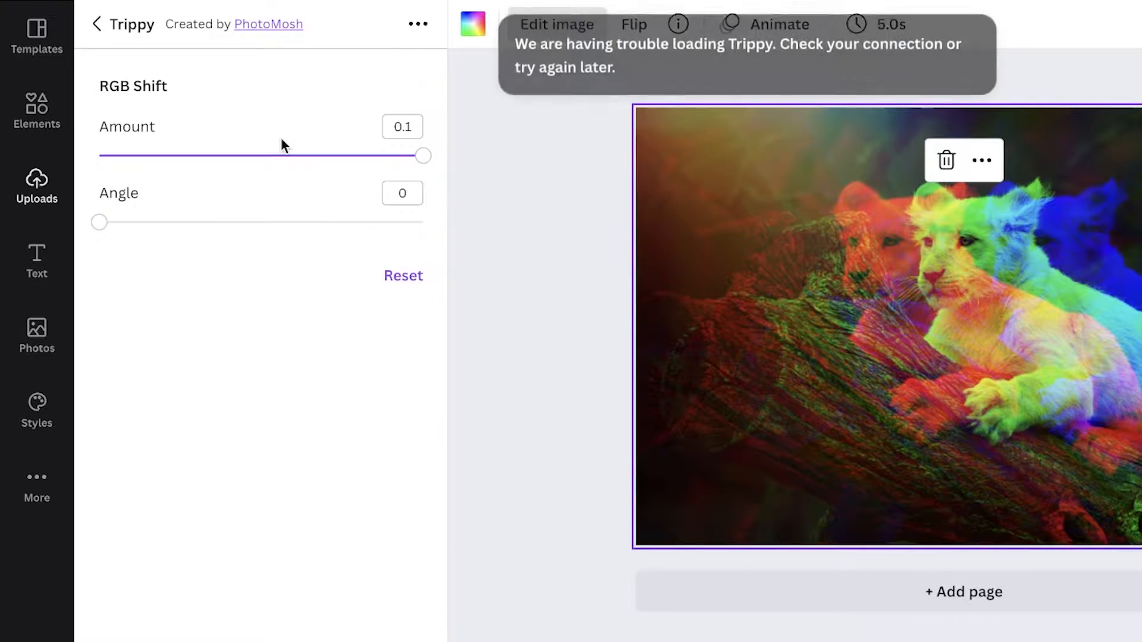
left_click_drag(286, 155, 354, 222)
left_click_drag(158, 157, 195, 156)
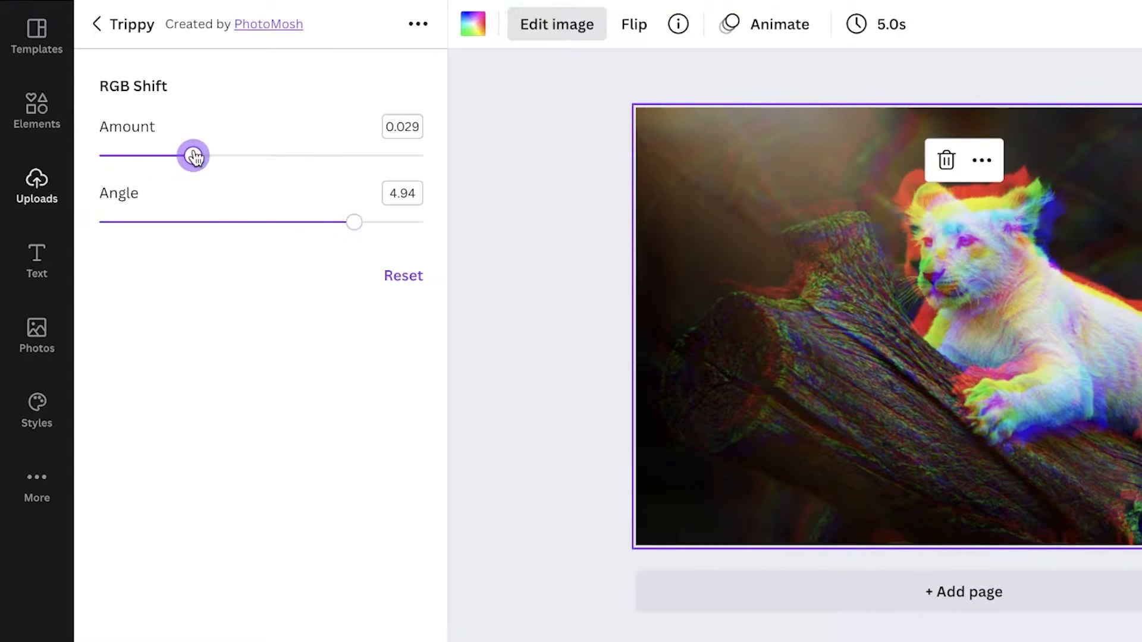
- Search the Elements library for lines
left_click(37, 185)
left_click(500, 265)
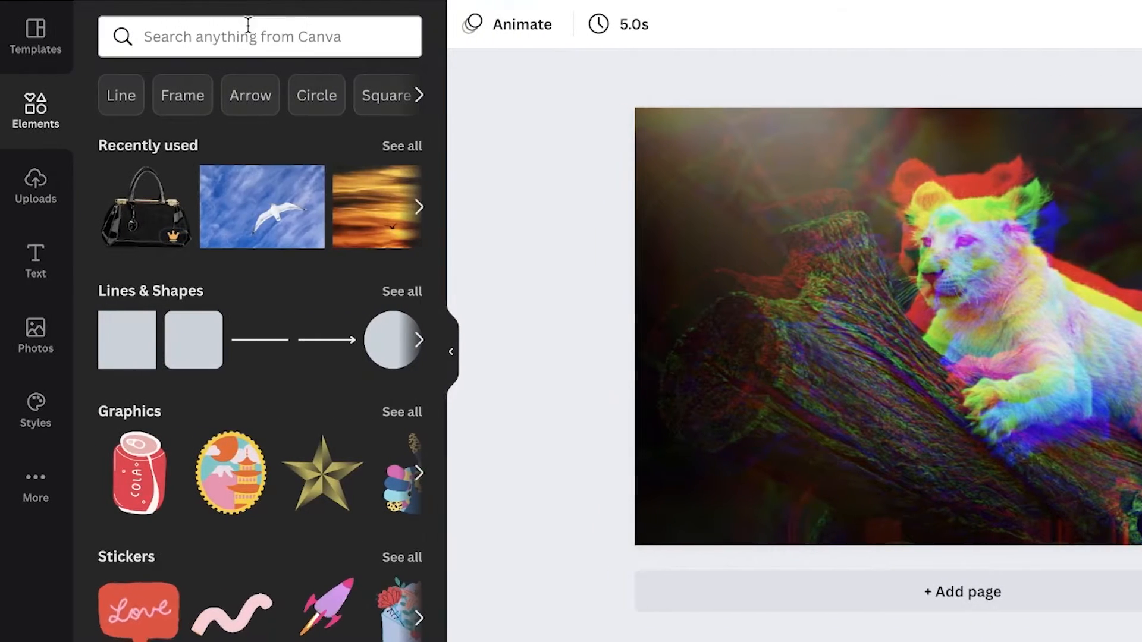
left_click(245, 47)
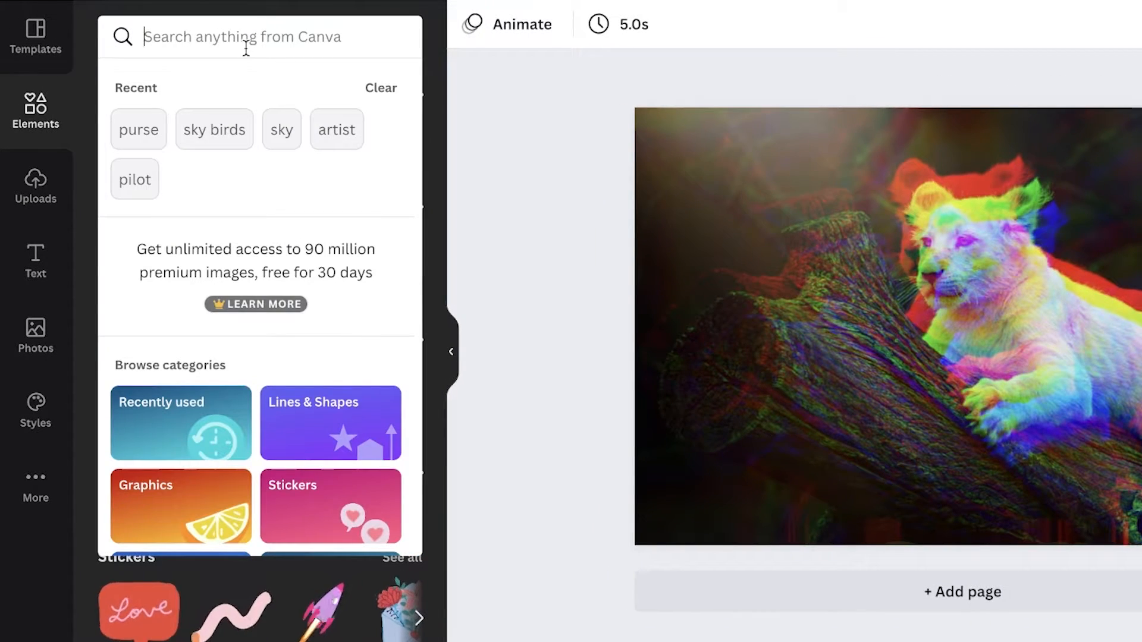
type("lines")
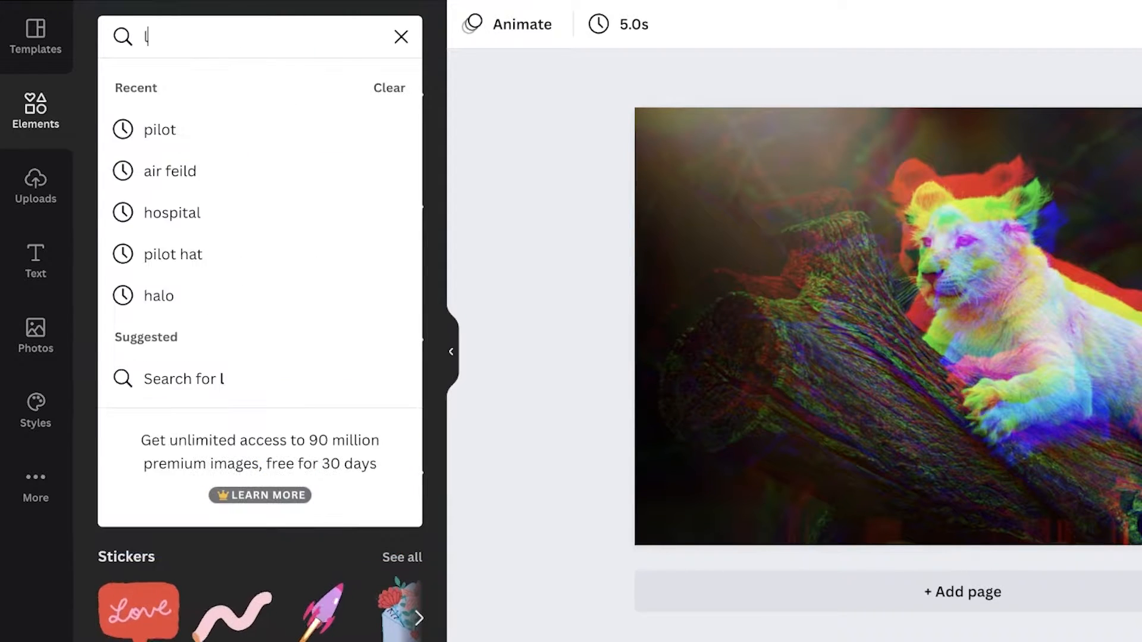
key("Return")
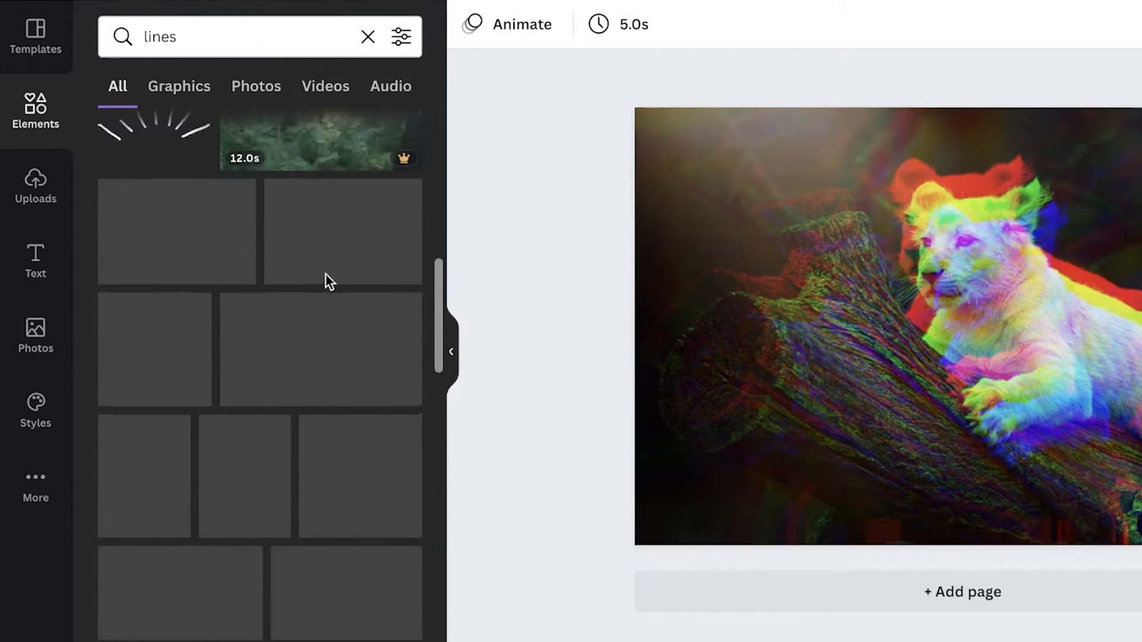
left_click(285, 511)
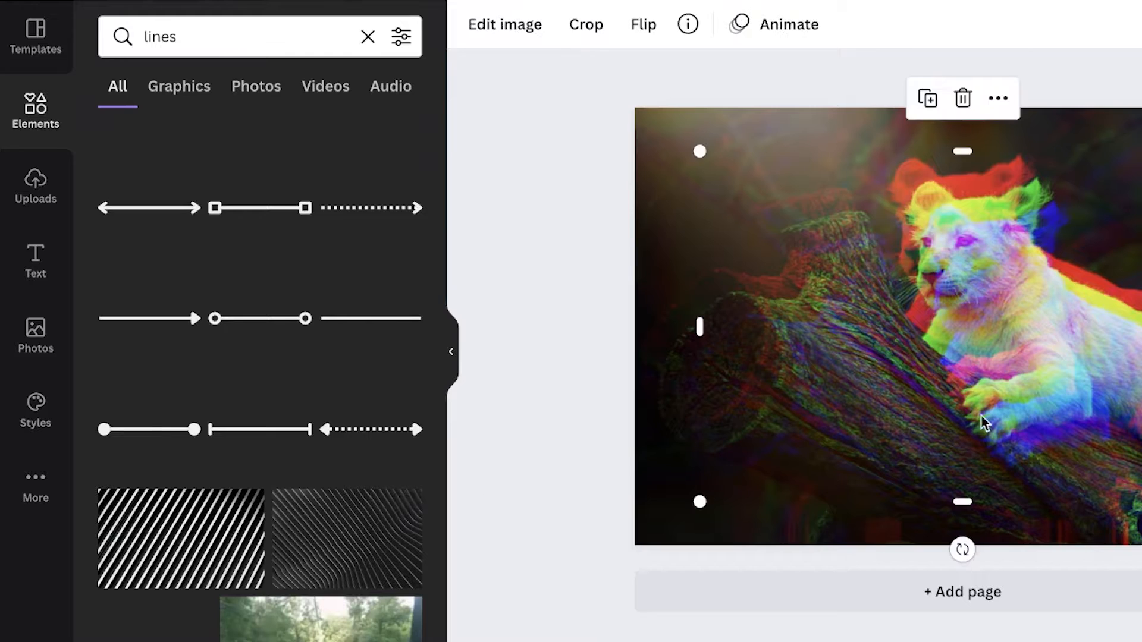
left_click_drag(869, 359, 857, 350)
key("Delete")
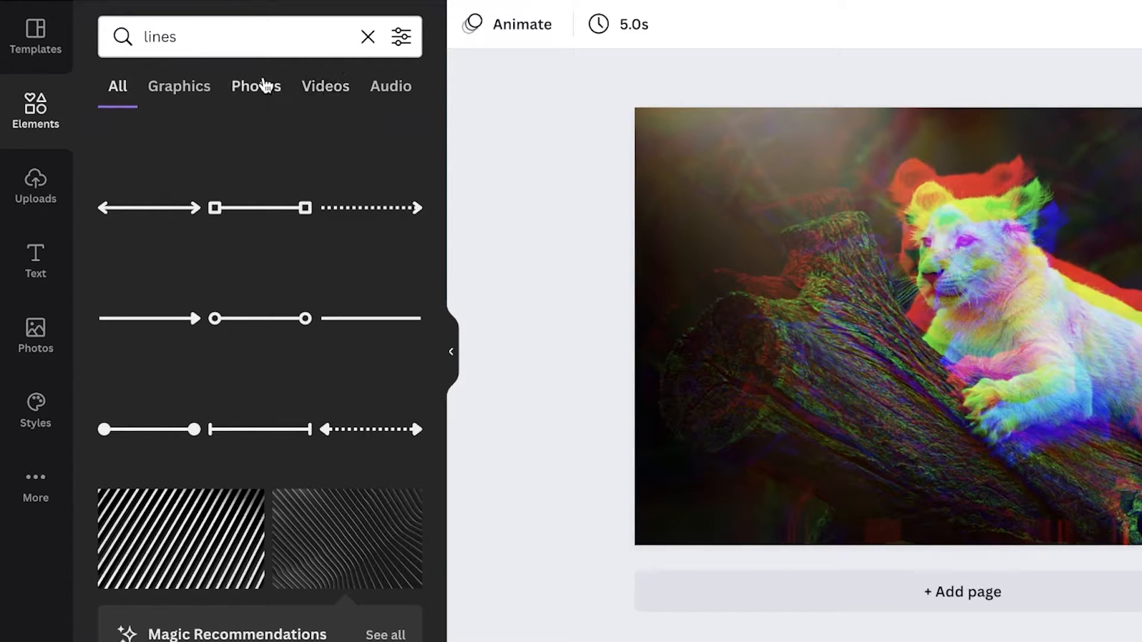
- Add the fan-shaped radiating lines graphic from the Graphics results onto the lion design
left_click(179, 95)
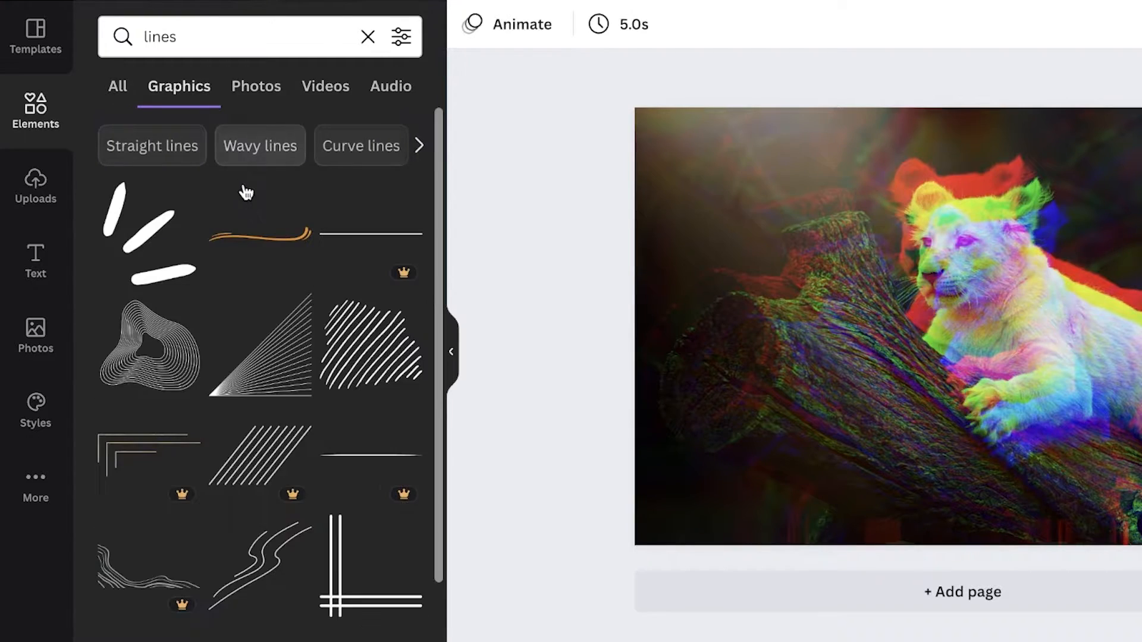
scroll(281, 301, "down", 1)
left_click(281, 303)
left_click_drag(984, 380, 769, 366)
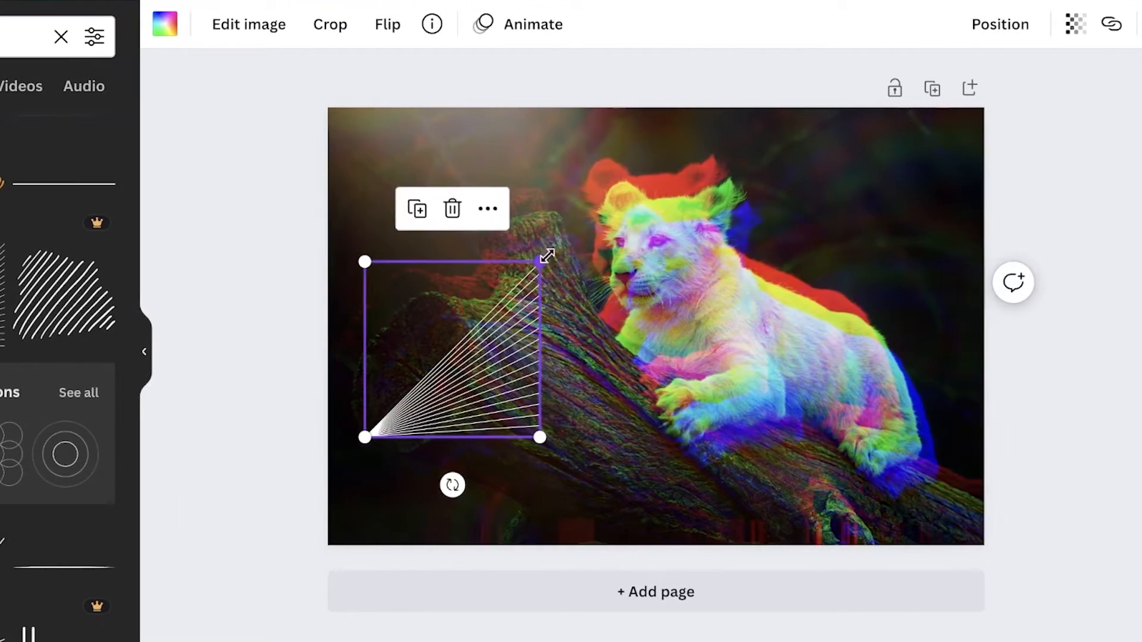
left_click_drag(606, 262, 1031, 66)
left_click_drag(880, 326, 721, 425)
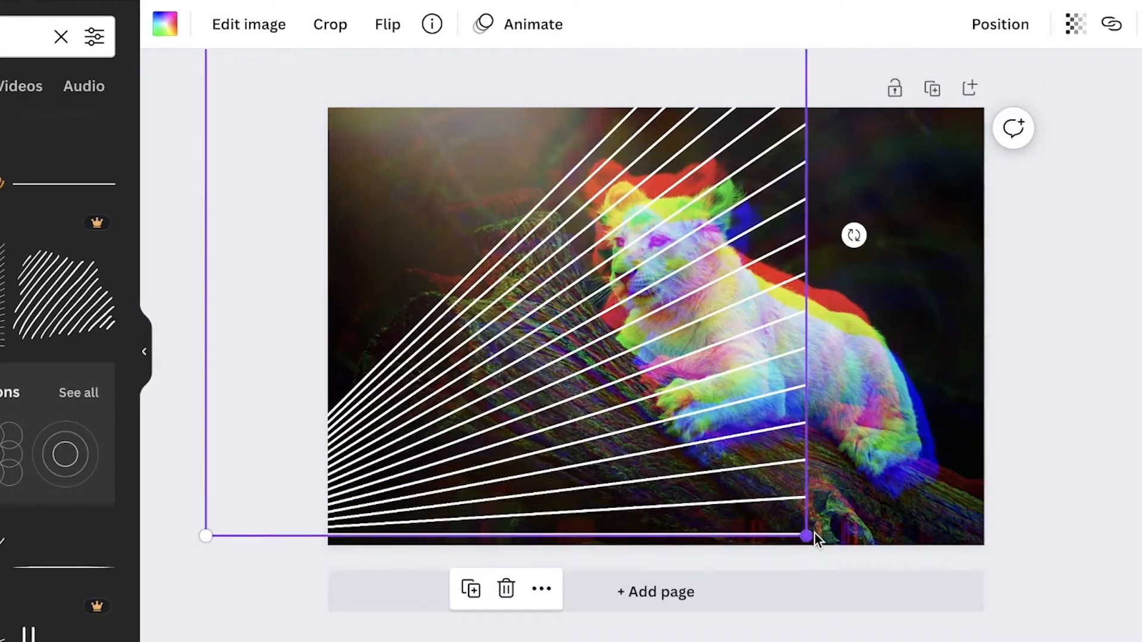
- Resize, rotate and position the lines so they fan from the photo's top-left corner down its left side
left_click_drag(815, 533, 1038, 518)
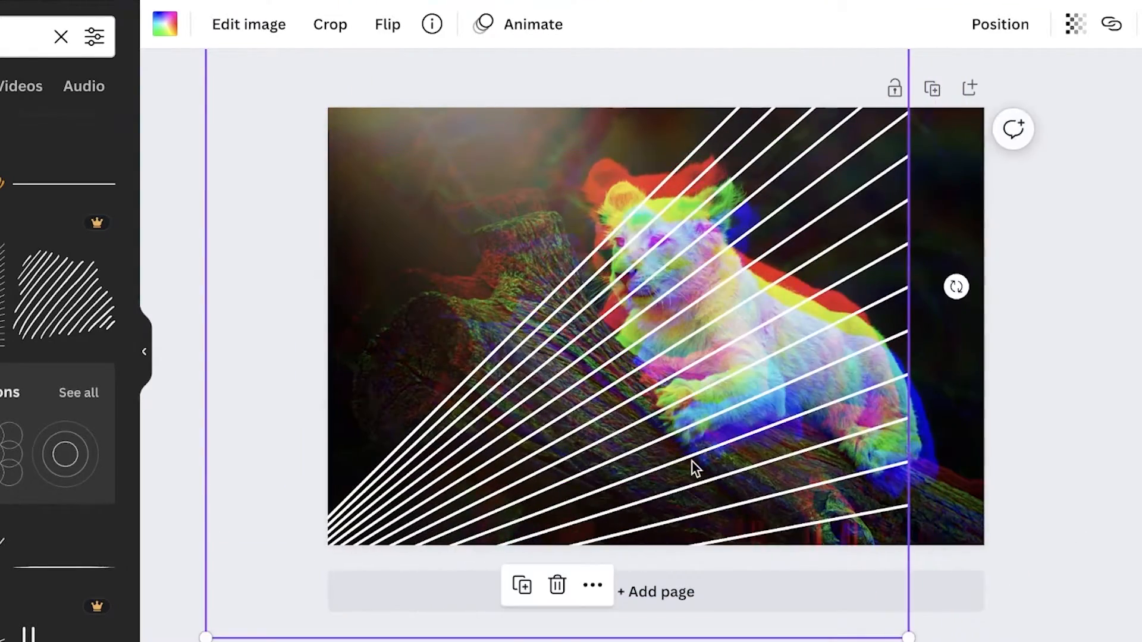
left_click_drag(691, 464, 768, 433)
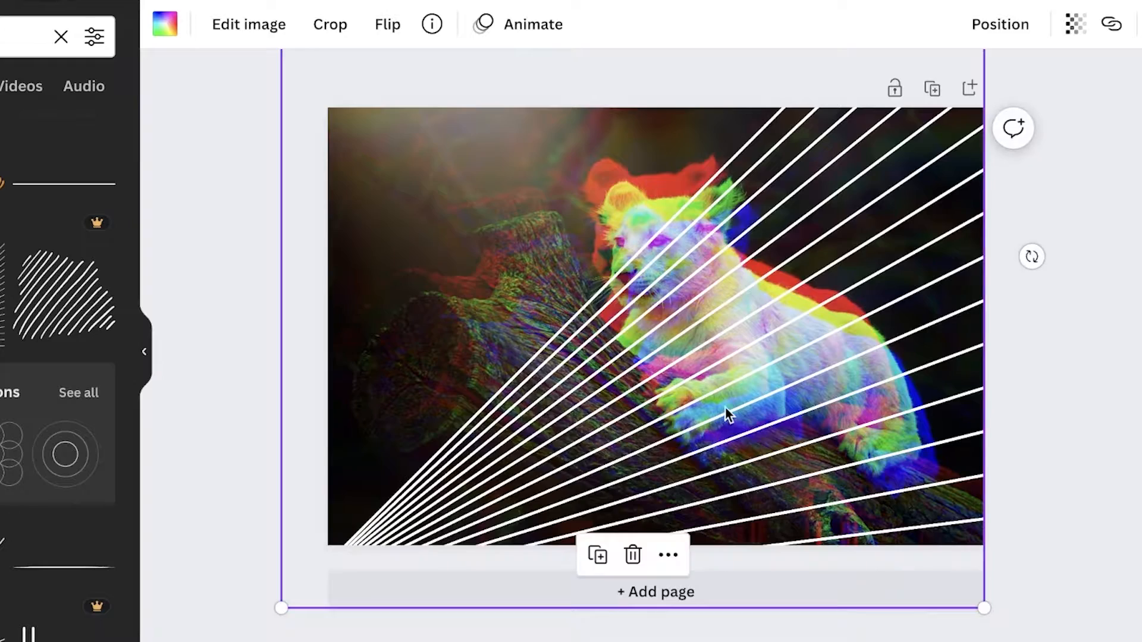
left_click_drag(278, 608, 205, 641)
left_click_drag(596, 405, 712, 267)
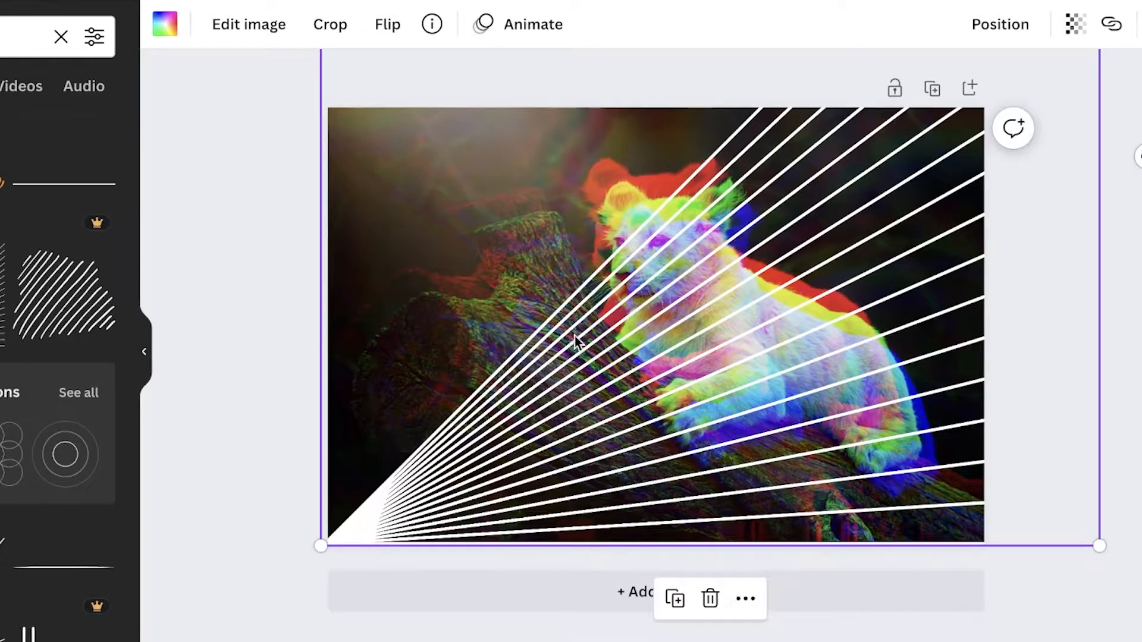
left_click_drag(574, 335, 575, 366)
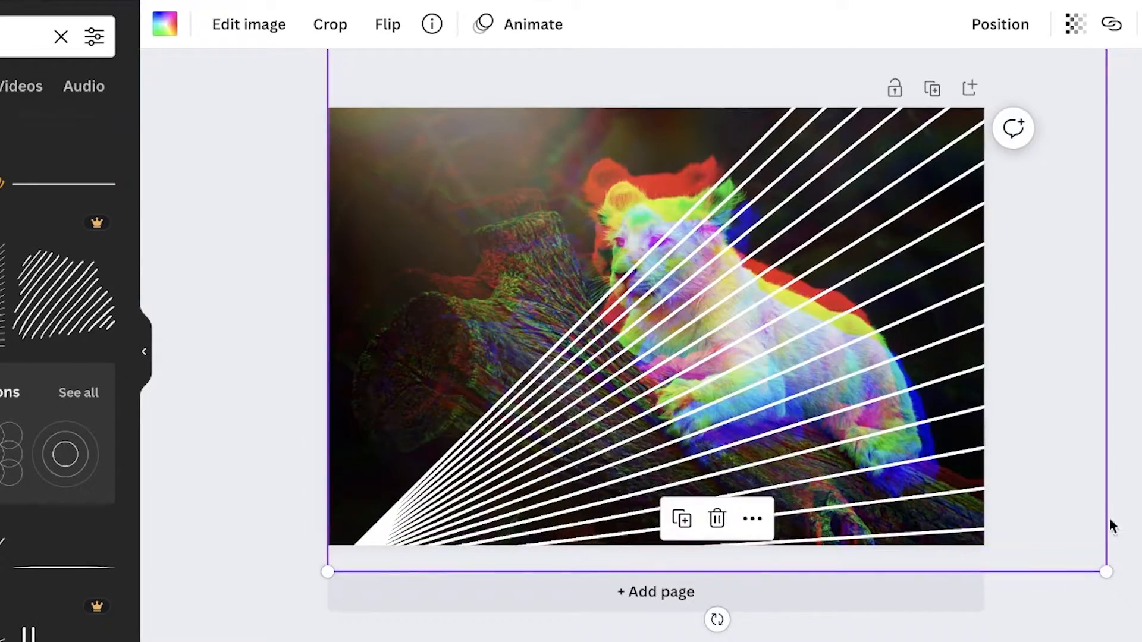
left_click_drag(1114, 576, 796, 398)
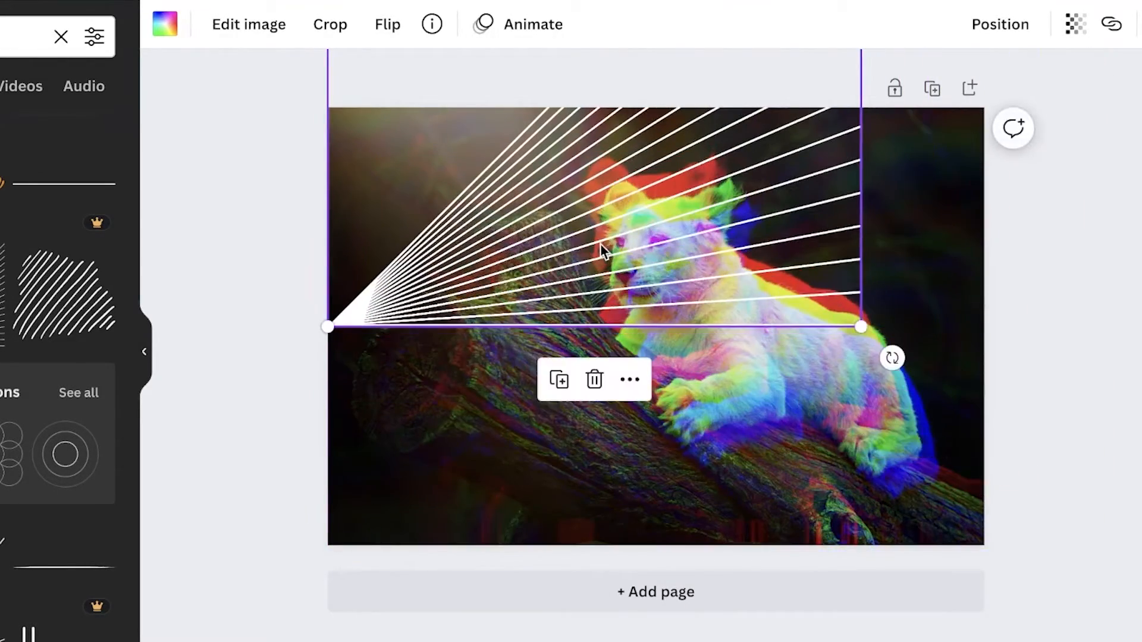
left_click_drag(601, 244, 592, 589)
left_click_drag(894, 410, 580, 594)
left_click_drag(470, 467, 474, 423)
left_click(1018, 181)
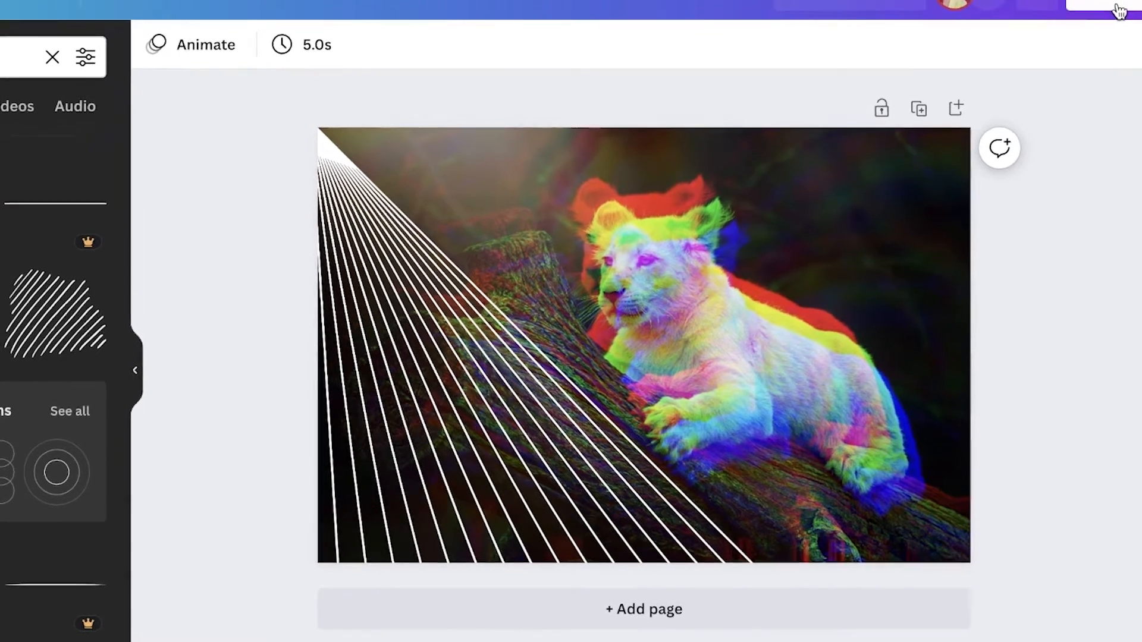
- Open the design's download options and review the available file types, keeping PNG
left_click(1103, 27)
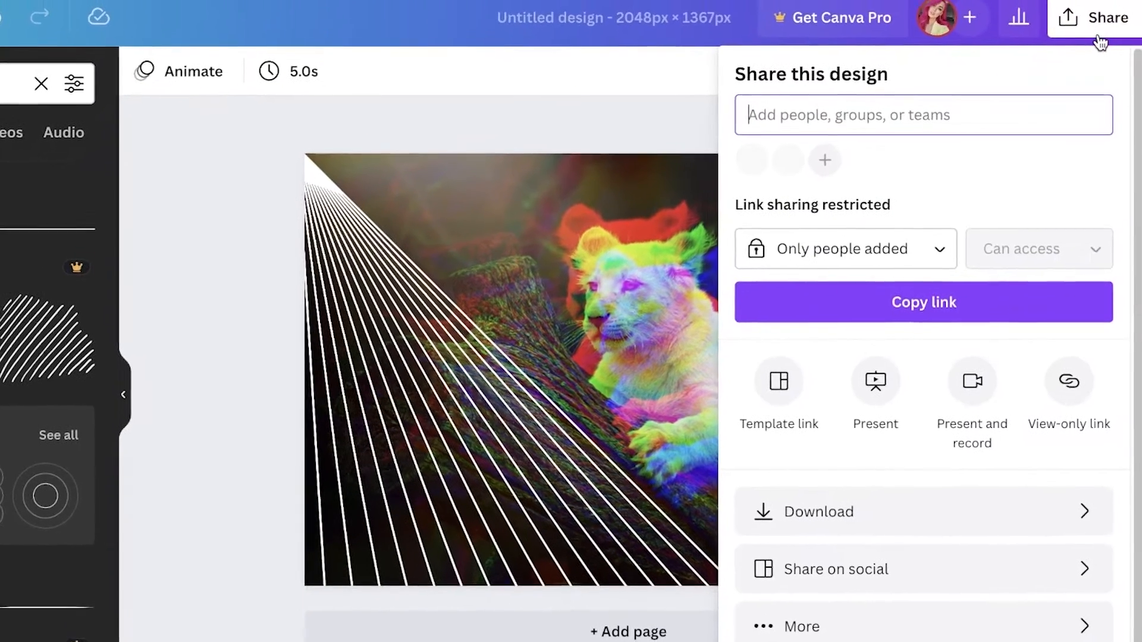
left_click(809, 546)
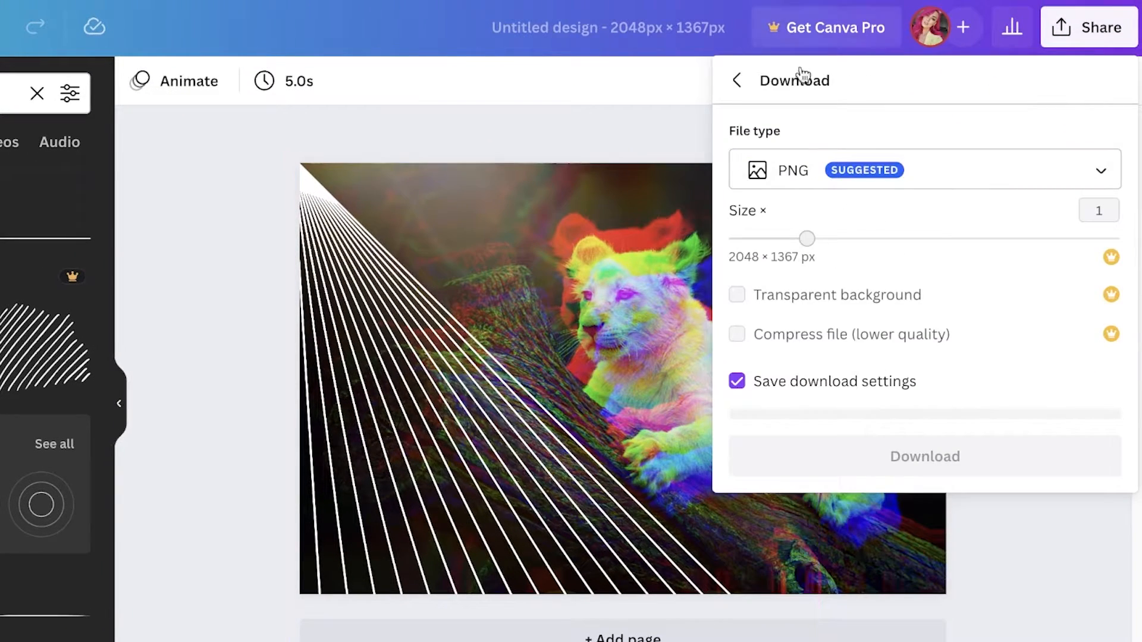
left_click(862, 179)
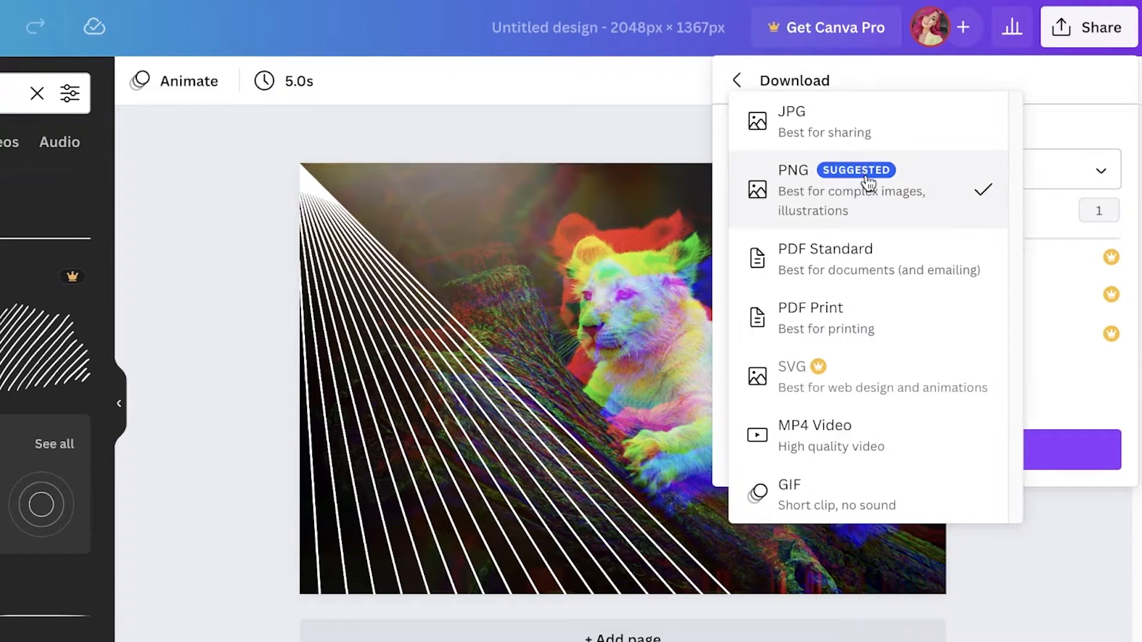
left_click(1117, 145)
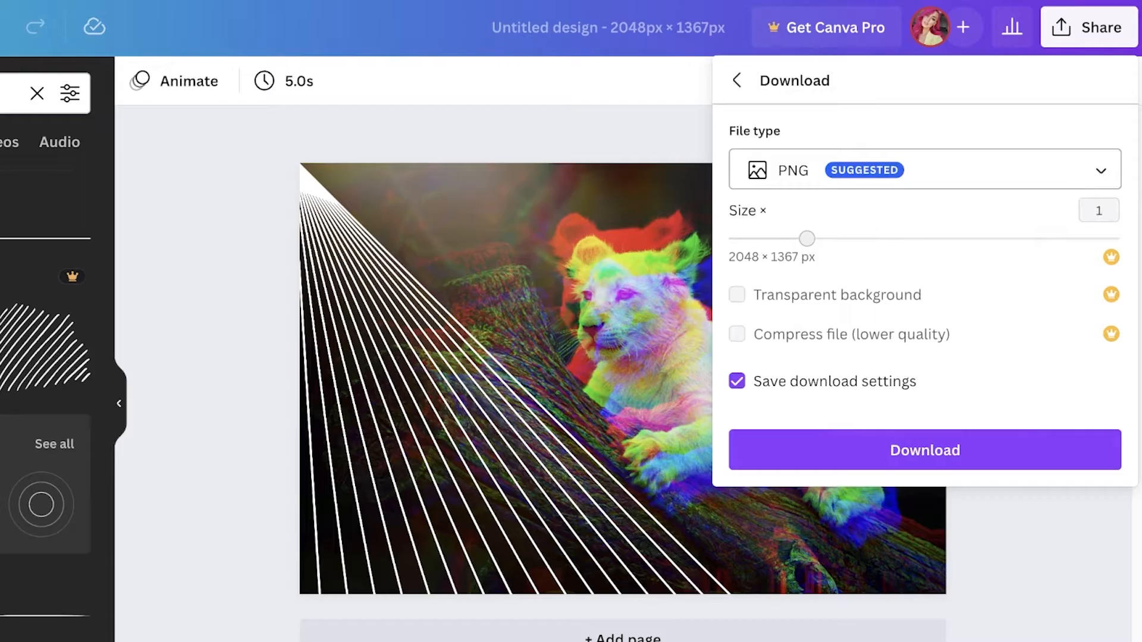
left_click(1096, 30)
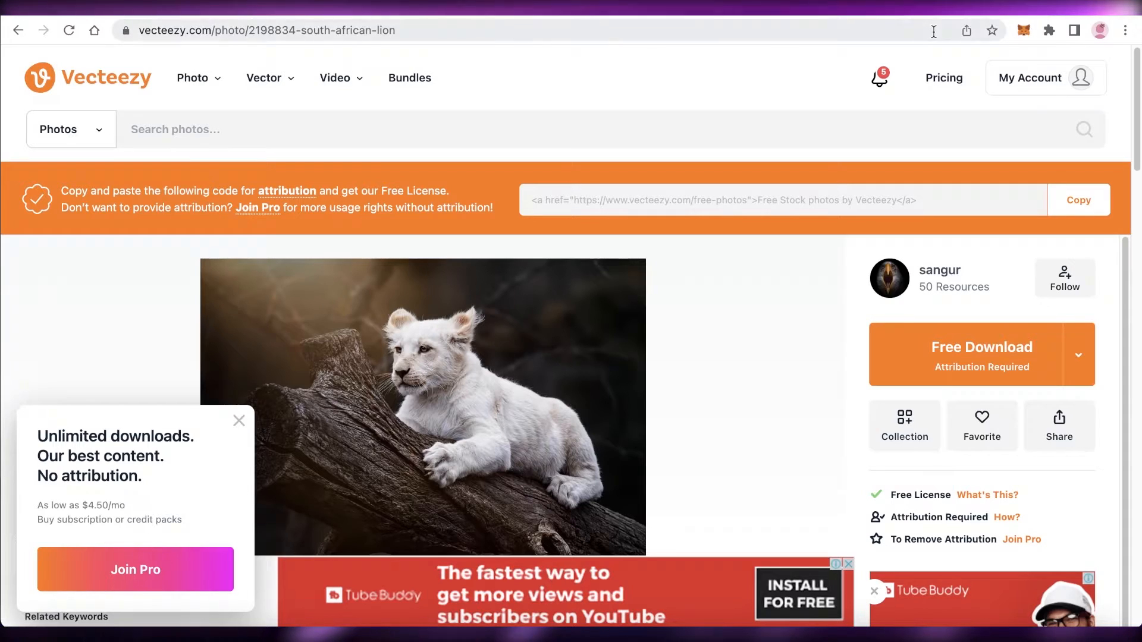
- Switch to the other browser tab, go to opensea.io and start creating a new item, choosing MetaMask as the wallet
left_click(933, 31)
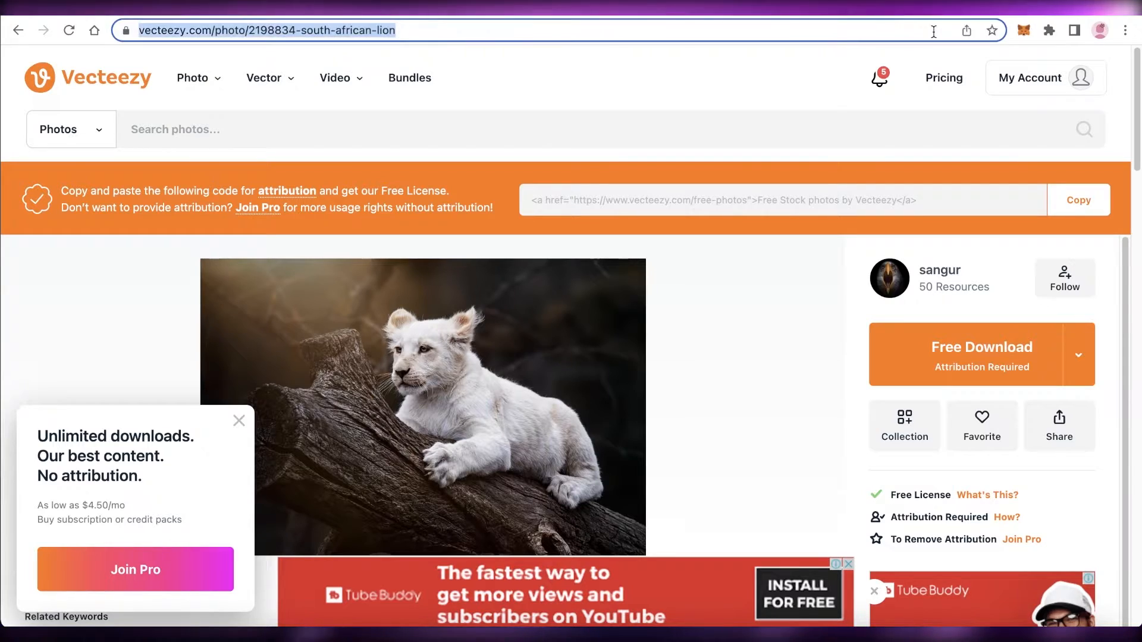
type("open")
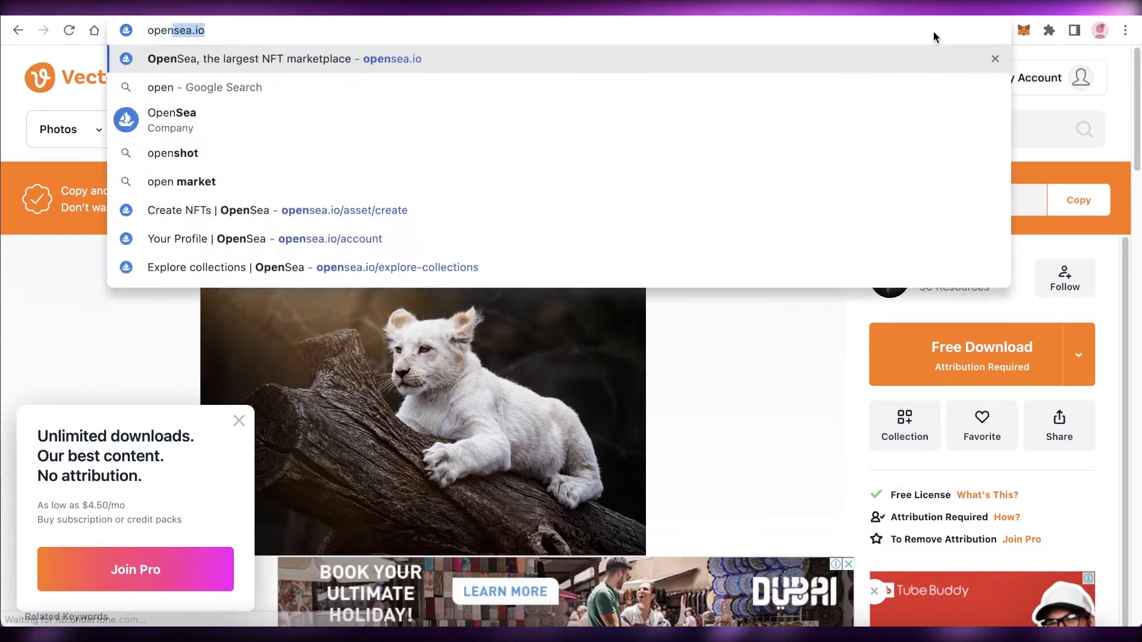
key("Return")
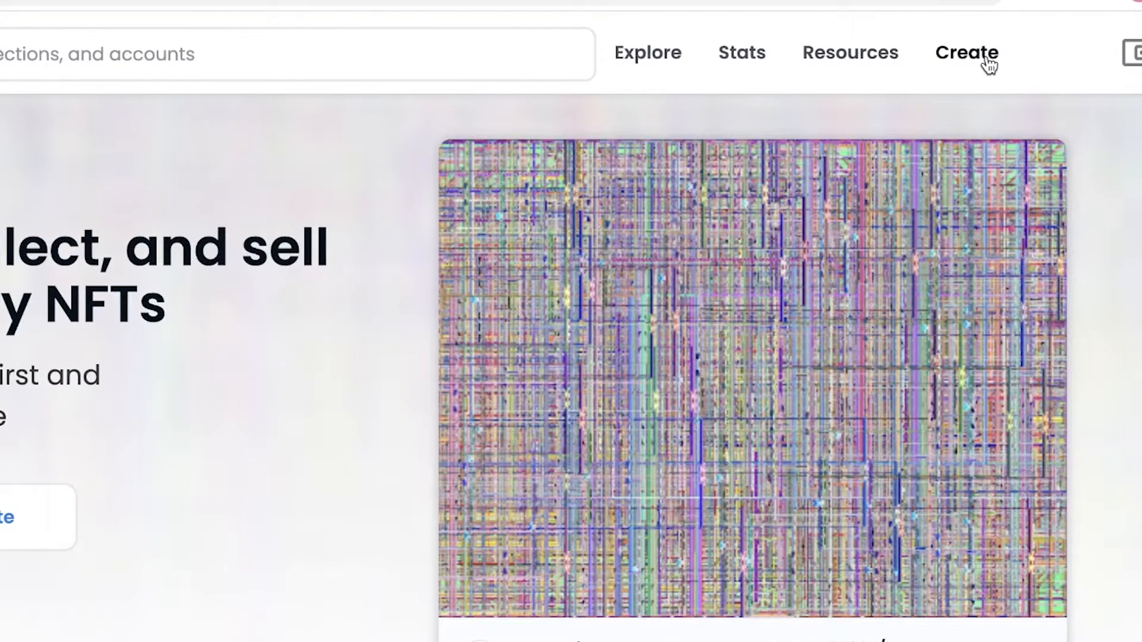
left_click(989, 64)
left_click(495, 240)
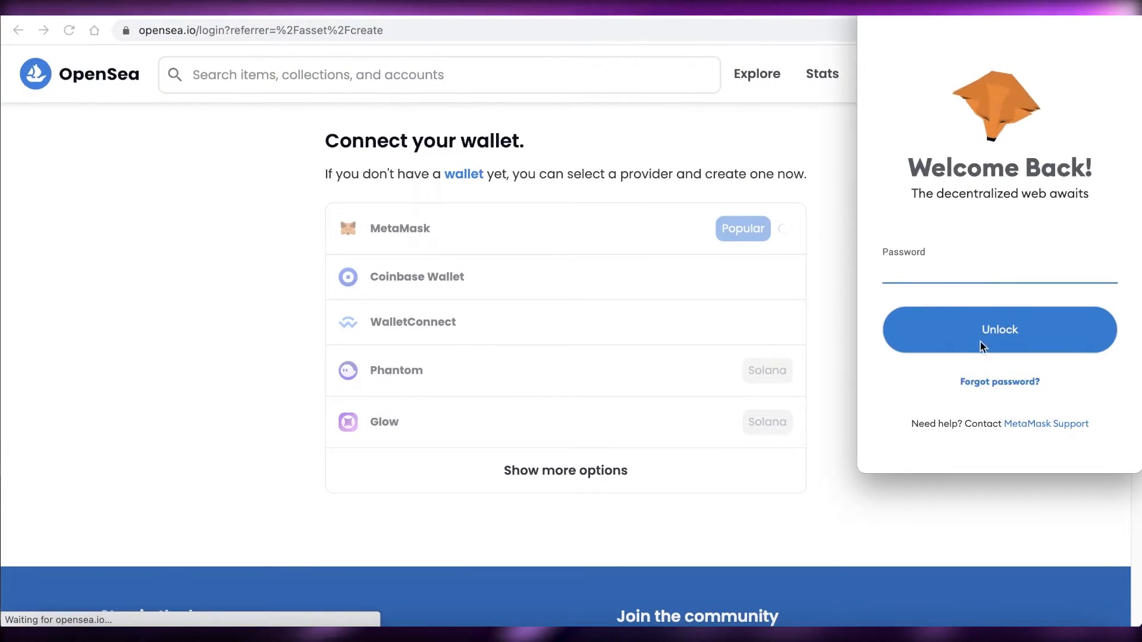
- Connect the MetaMask wallet to OpenSea, dismiss the recovery-phrase notice and accept and sign the terms
left_click(969, 284)
key("Return")
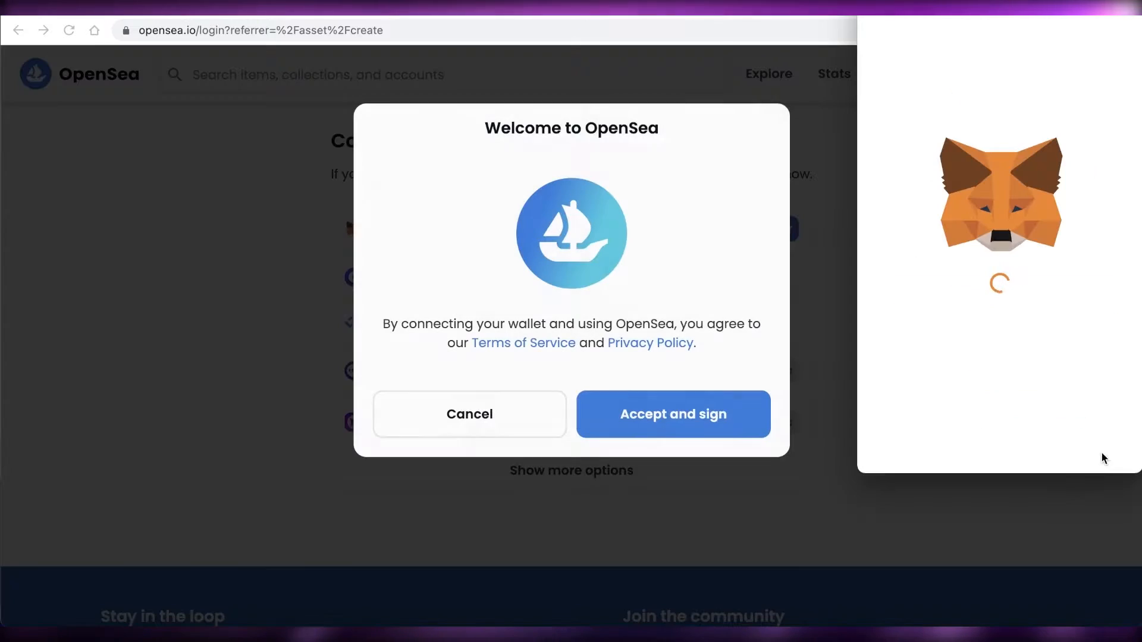
left_click(681, 419)
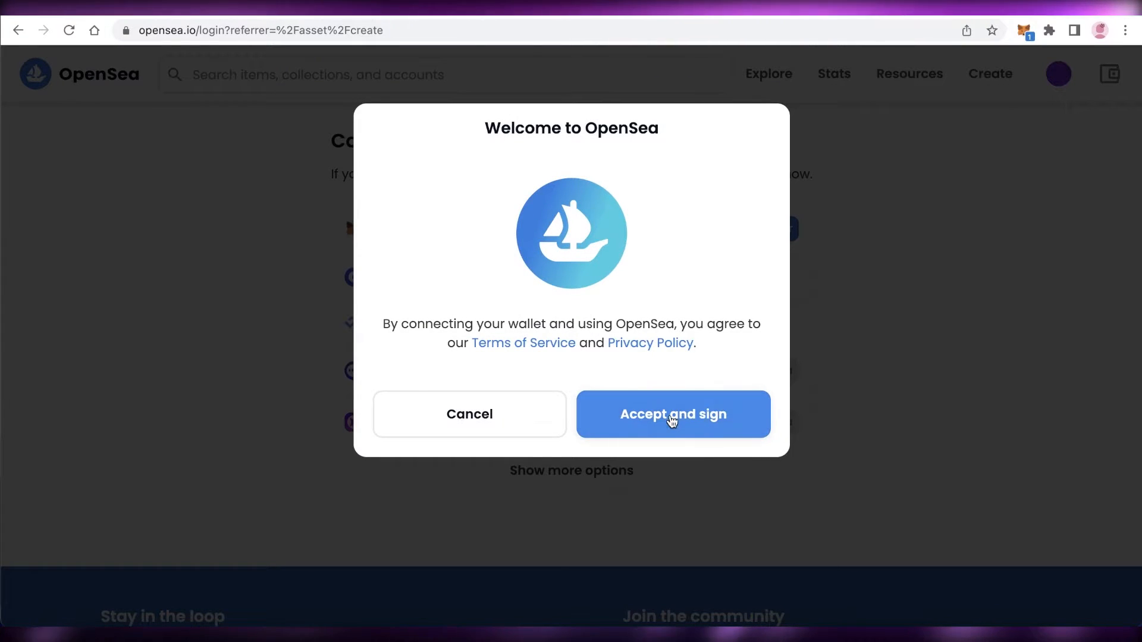
left_click(1024, 32)
left_click(948, 471)
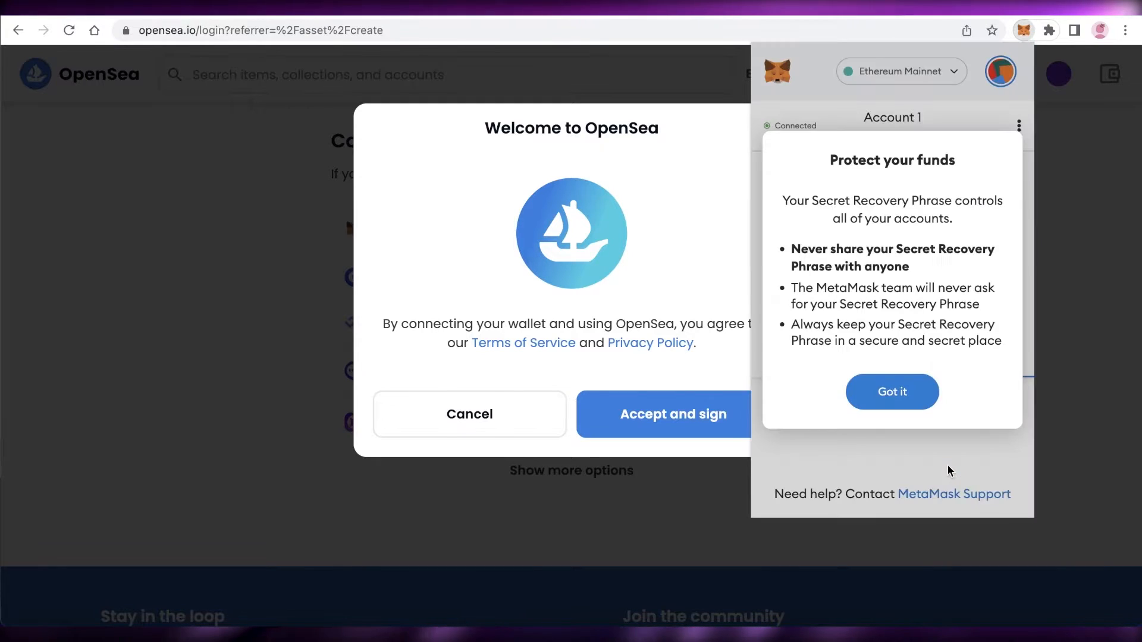
left_click(884, 390)
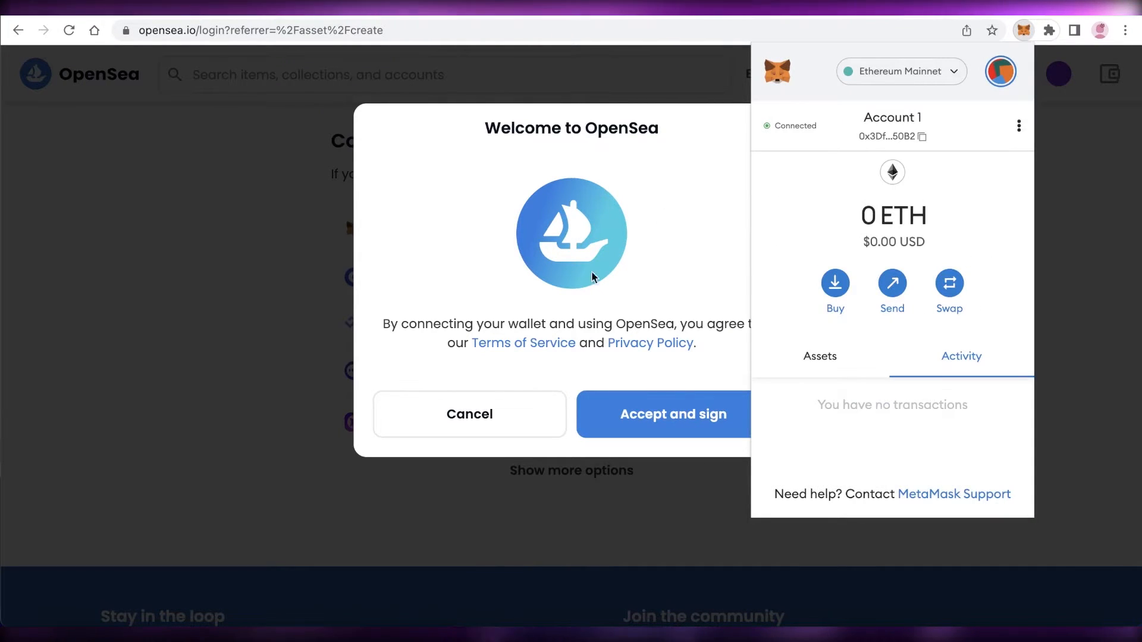
left_click(642, 432)
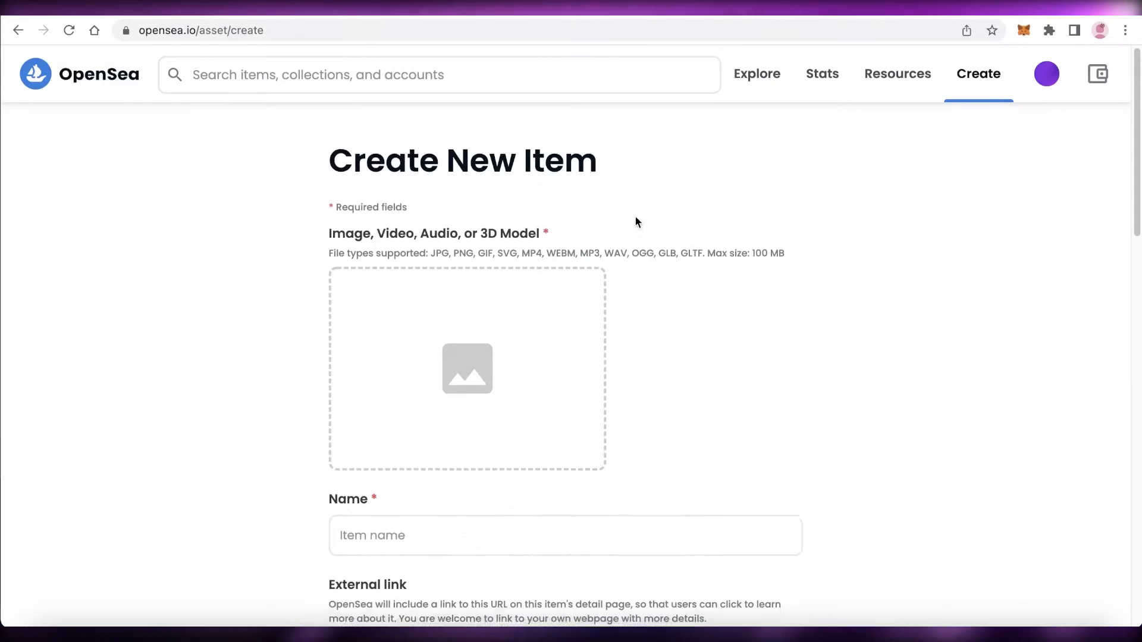
- Upload the downloaded vecteezy lion JPG as the new item's image and scroll through the item form
left_click(437, 351)
left_click(441, 210)
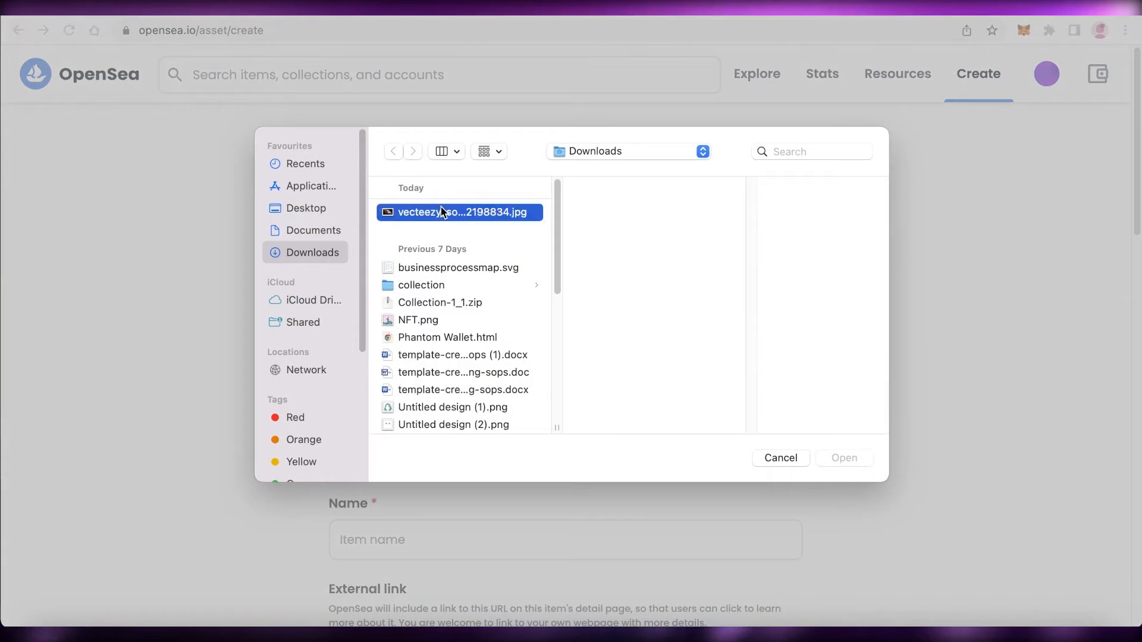
left_click(844, 458)
scroll(695, 357, "down", 7)
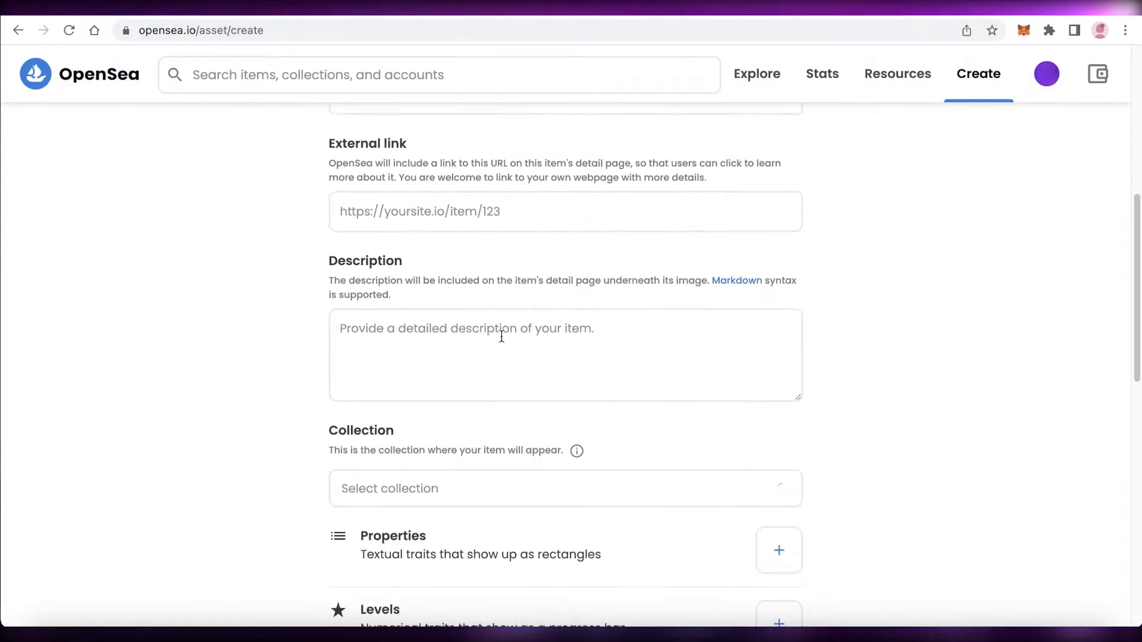
scroll(645, 347, "down", 7)
scroll(982, 232, "down", 5)
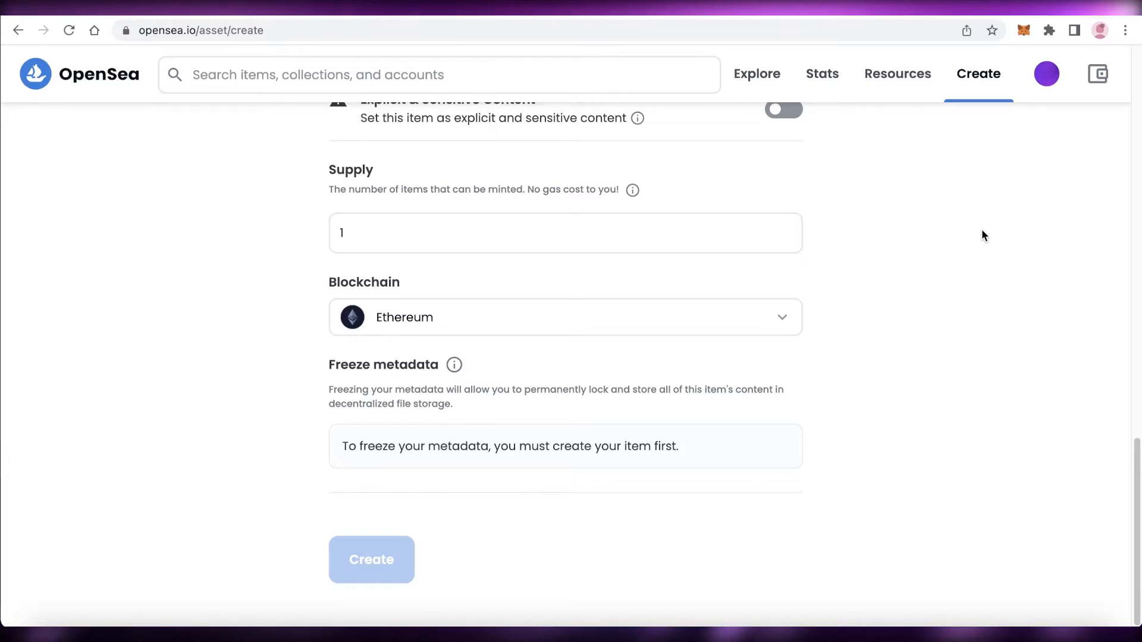
scroll(981, 231, "up", 5)
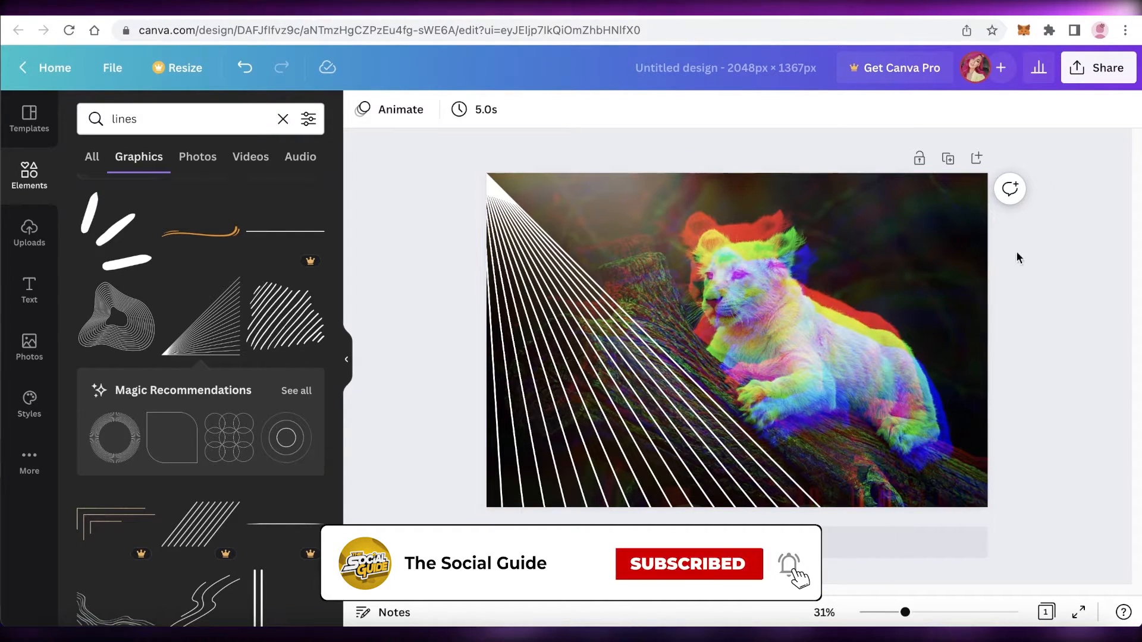
- Delete the radiating lines graphic from the lion design
left_click(600, 306)
key("Delete")
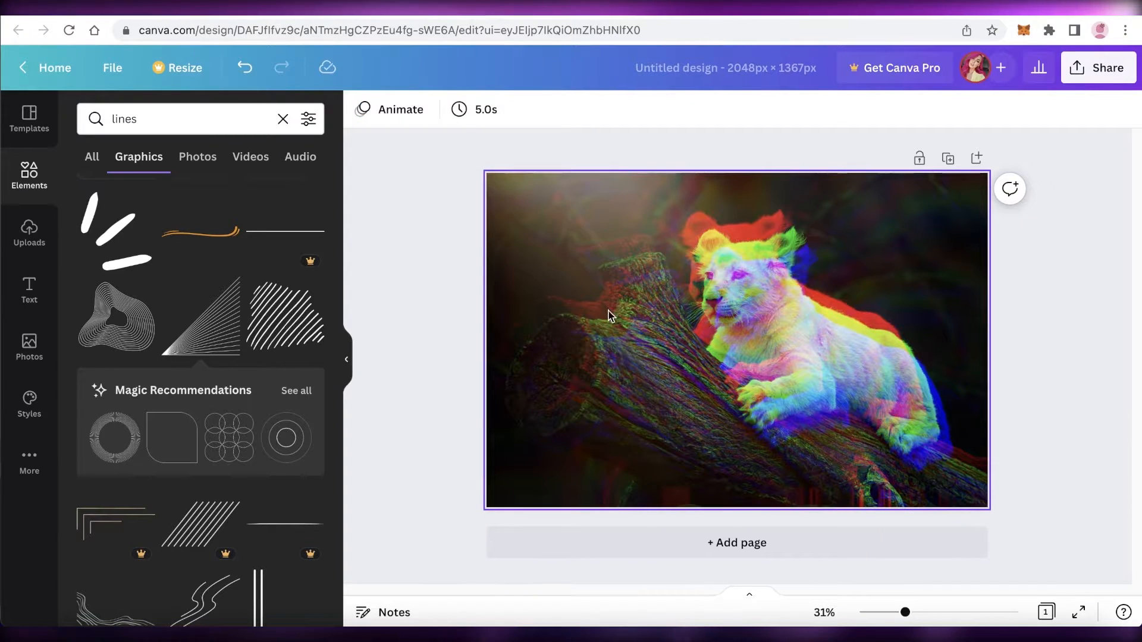
- Add the rainbow curved stripes graphic from the lines results and move it to the photo's top-left corner
scroll(148, 463, "down", 5)
scroll(202, 305, "down", 10)
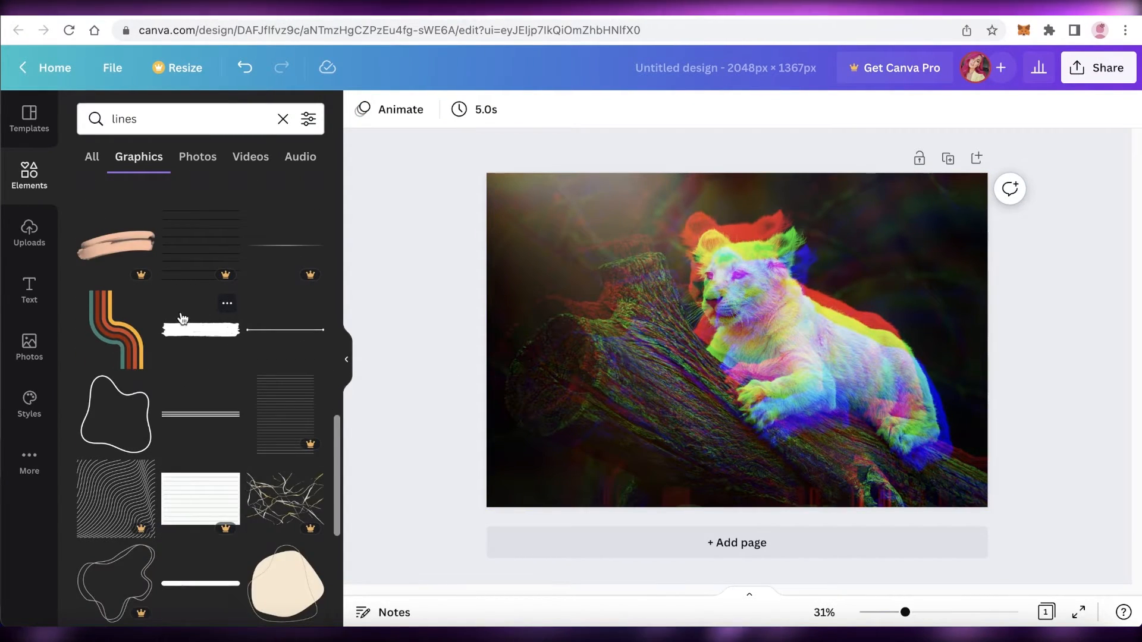
left_click(116, 330)
left_click_drag(698, 339, 528, 211)
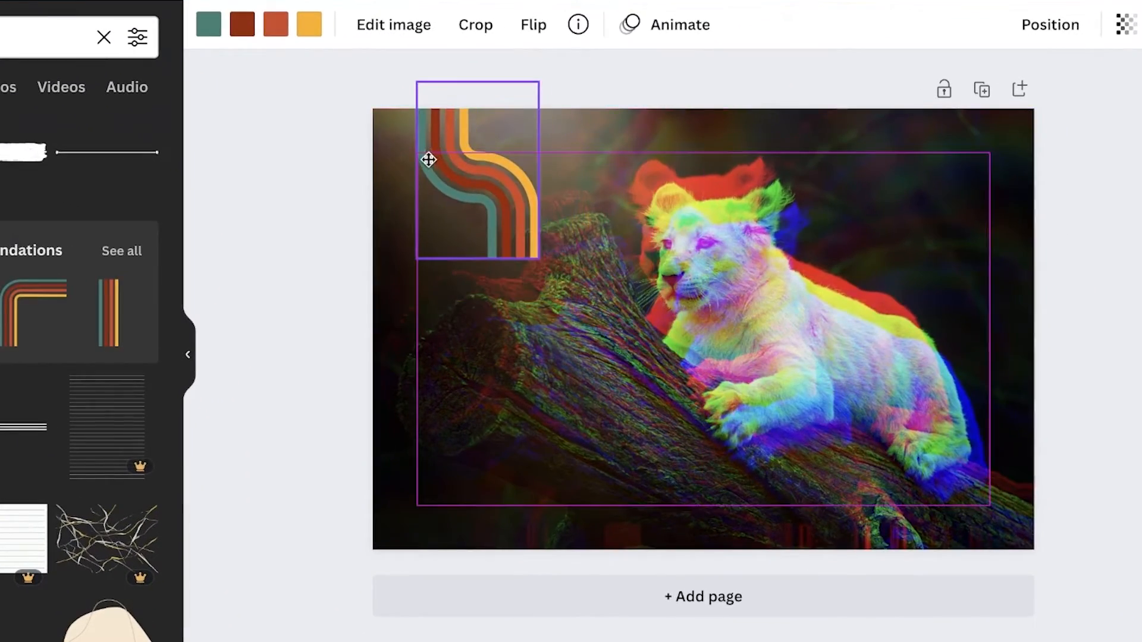
left_click_drag(428, 160, 428, 159)
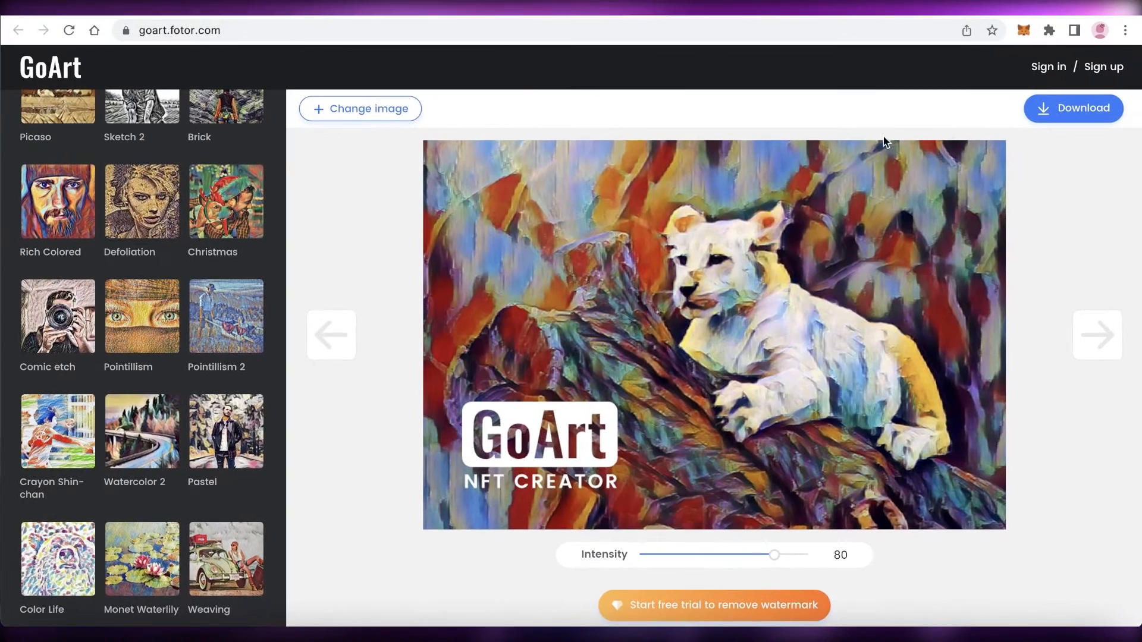
- Download the GoArt painted lion as the free 720 x 480 px image
left_click(1035, 114)
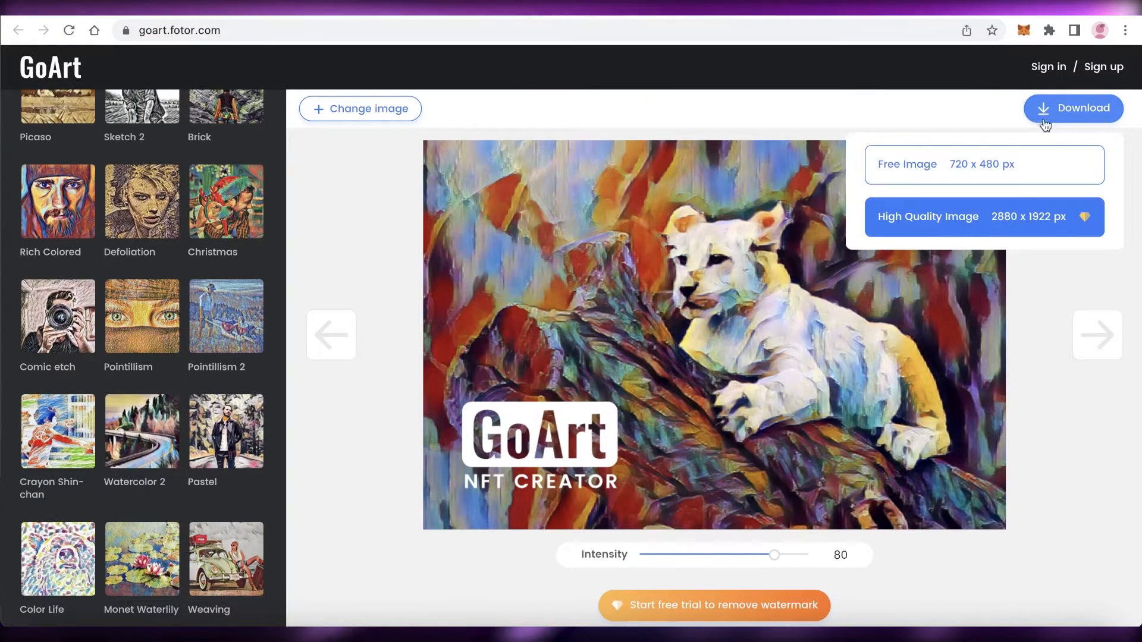
left_click(966, 172)
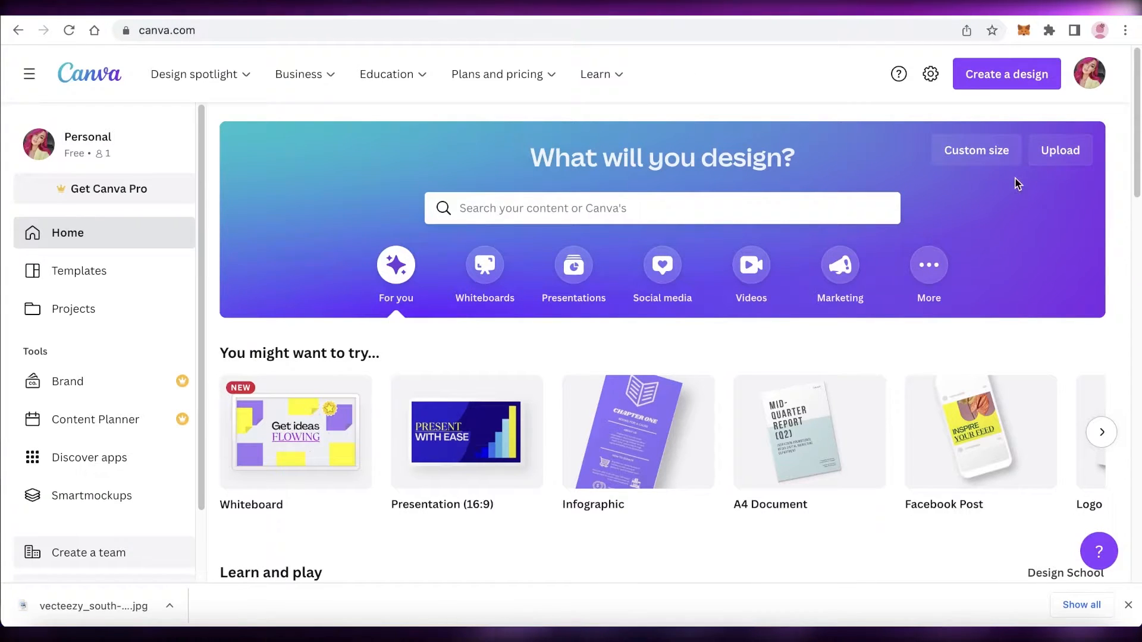
- Upload the downloaded GoArt lion JPG on the Canva home page and open it for editing as a design
left_click(1056, 150)
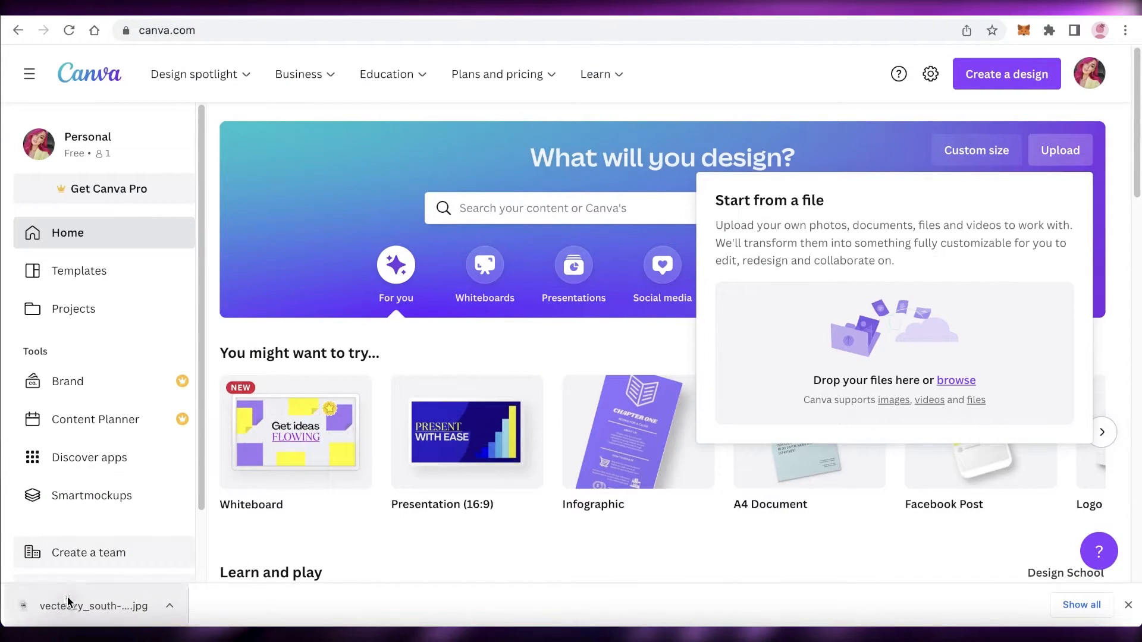
left_click_drag(69, 605, 772, 352)
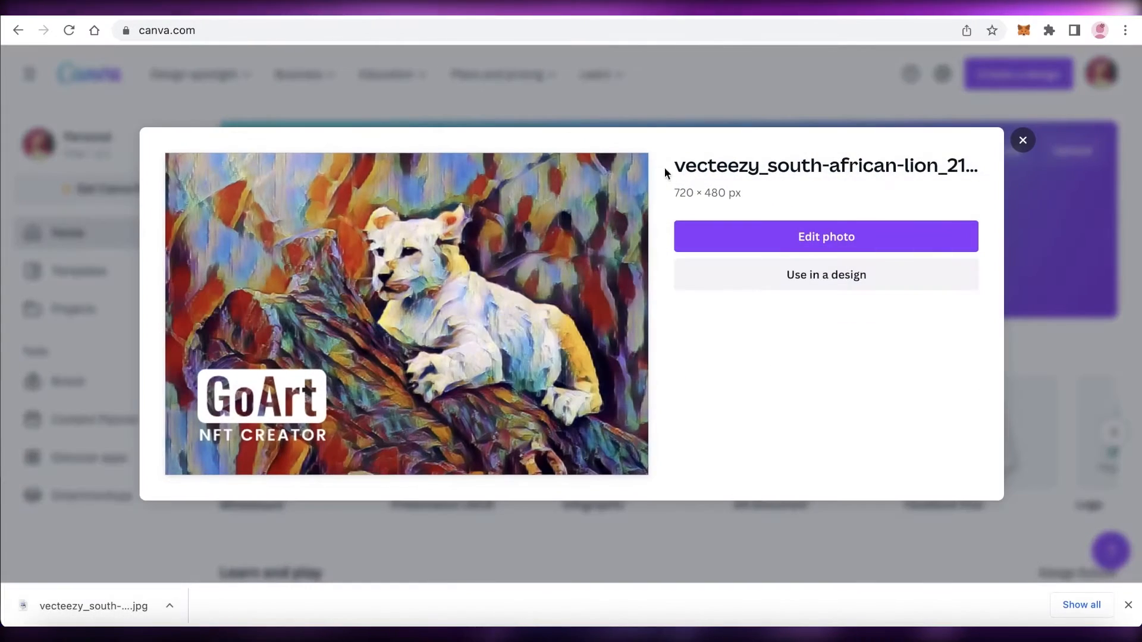
left_click(787, 244)
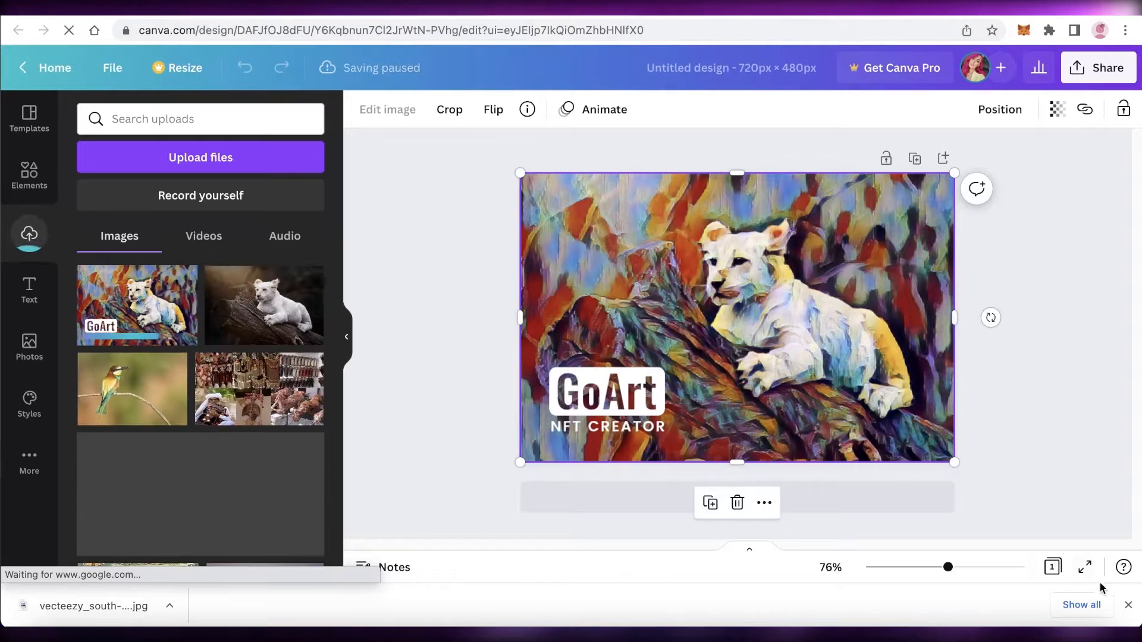
- Close the downloads bar, deselect the photo and search the Elements library for lions
left_click(1127, 606)
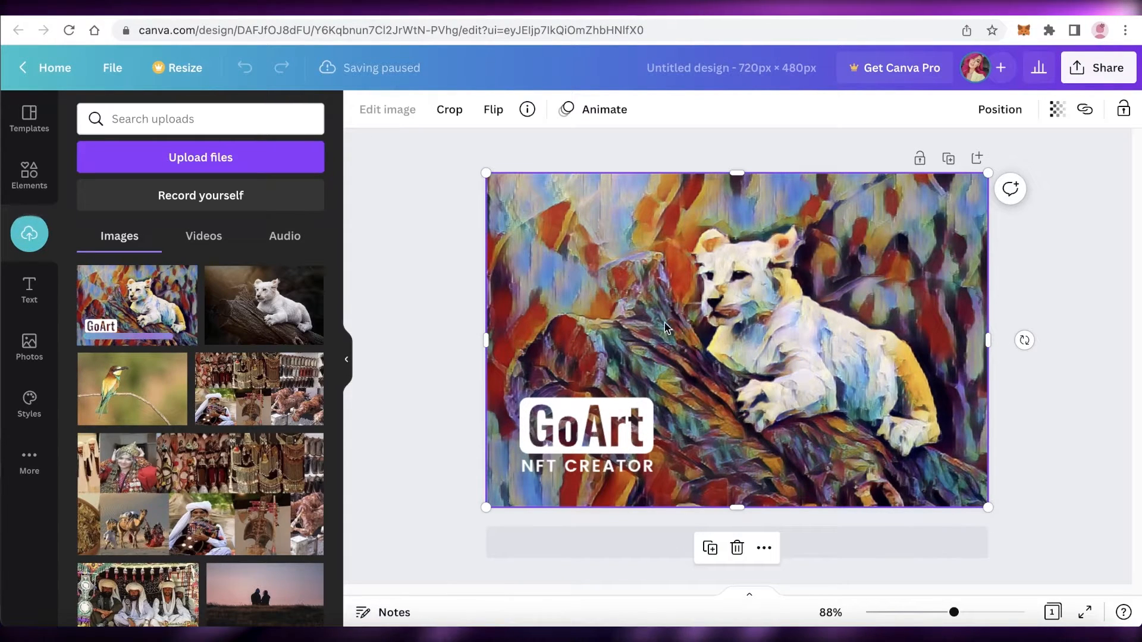
left_click(1116, 200)
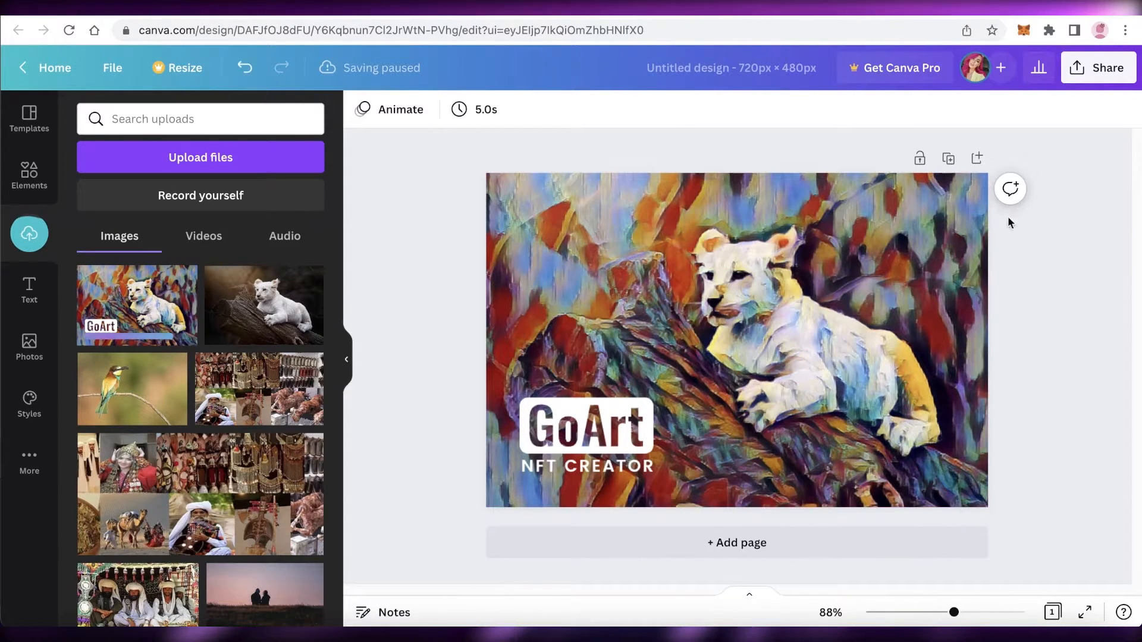
left_click(29, 172)
left_click(232, 116)
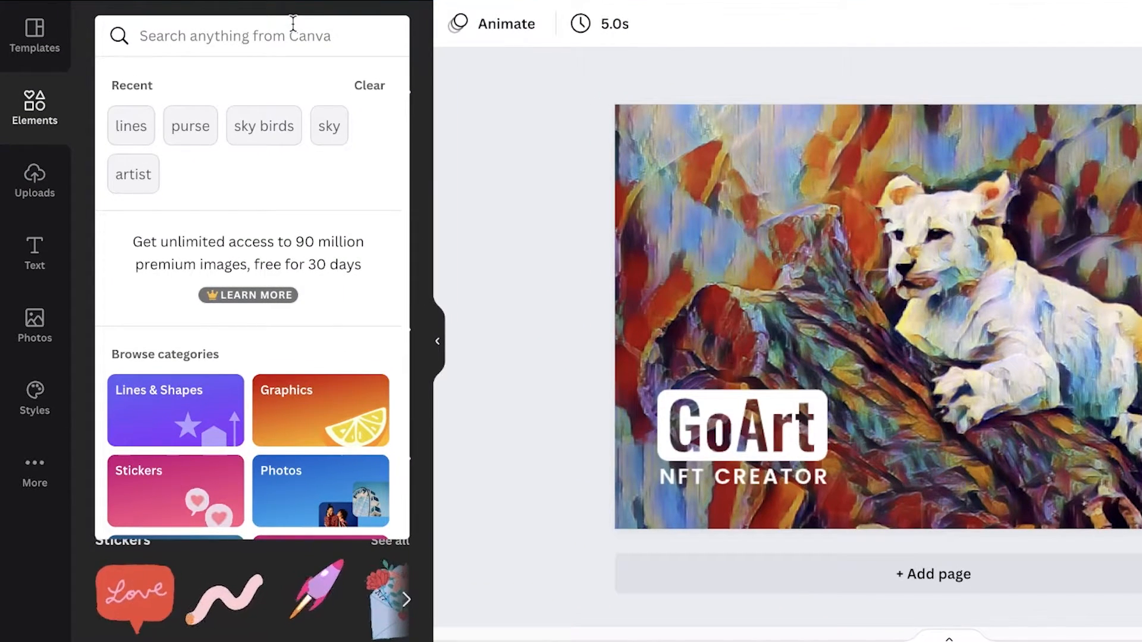
type("lions")
key("Return")
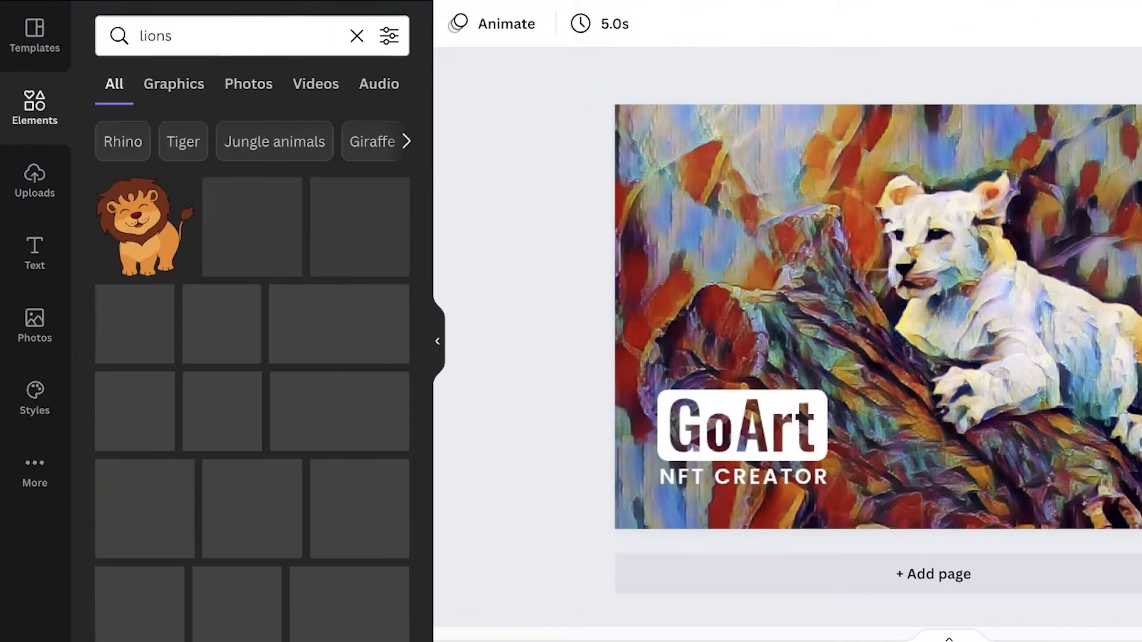
- Add the polygonal brown lion head graphic from the Graphics results to the design
left_click(176, 88)
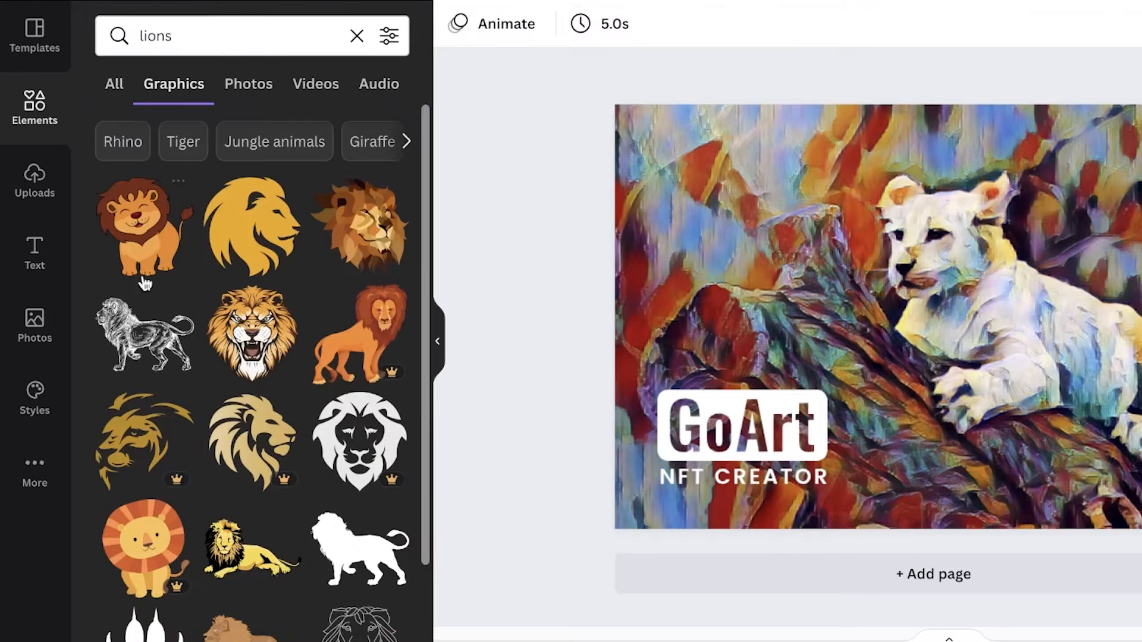
scroll(358, 246, "down", 8)
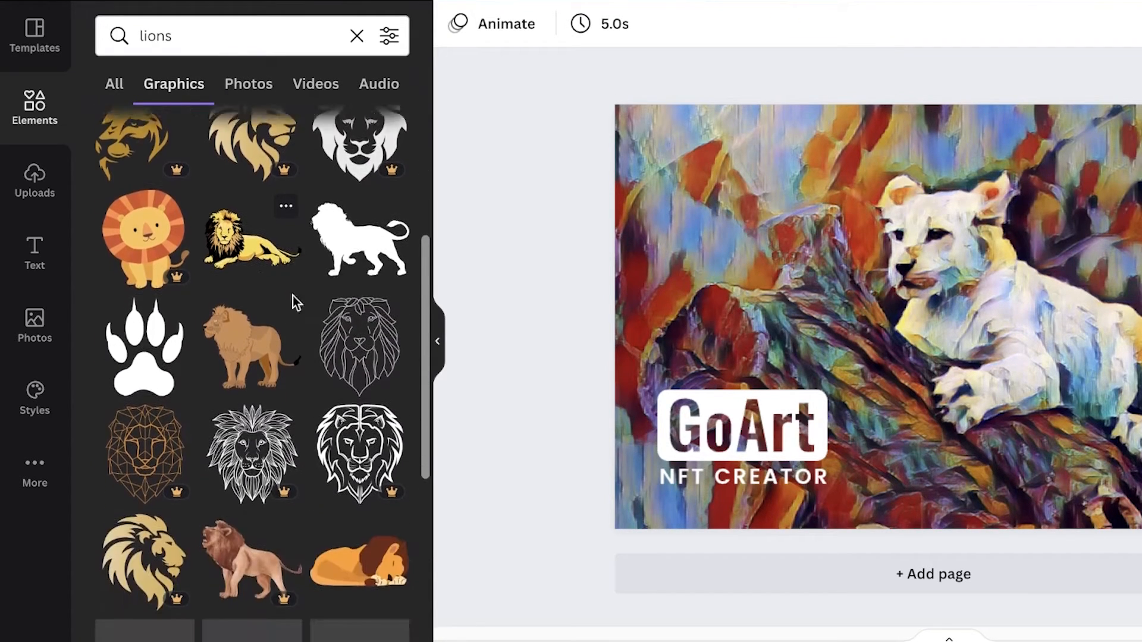
scroll(295, 307, "up", 6)
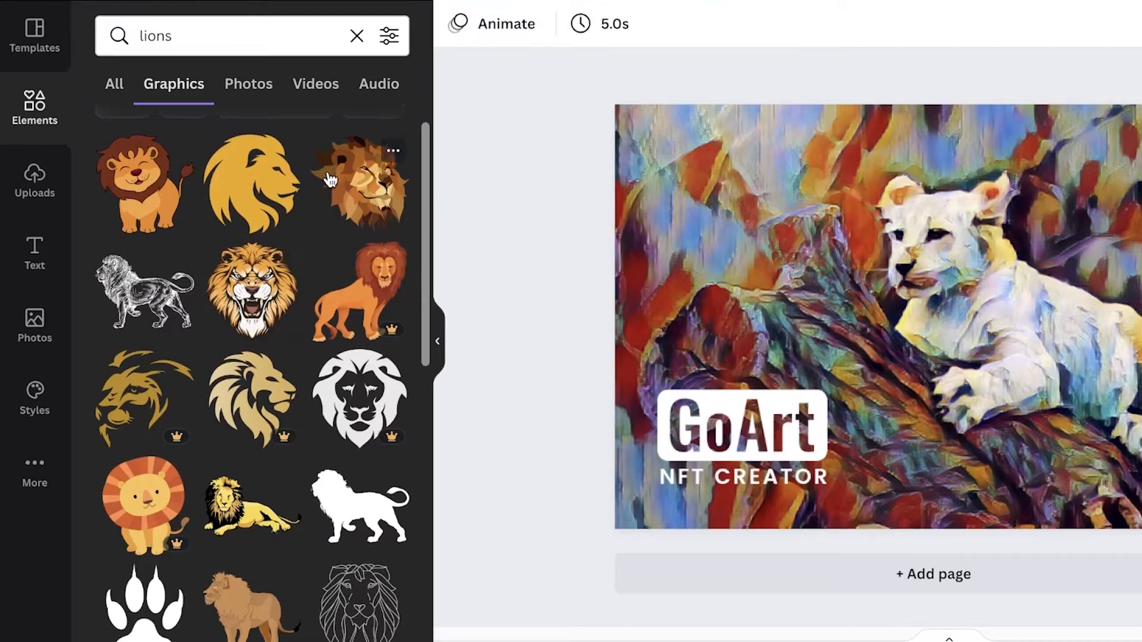
left_click(330, 180)
- Resize and move the lion head graphic to the photo's bottom-left corner, then deselect it
left_click_drag(938, 289, 769, 347)
left_click_drag(913, 556, 862, 505)
left_click_drag(759, 371, 765, 409)
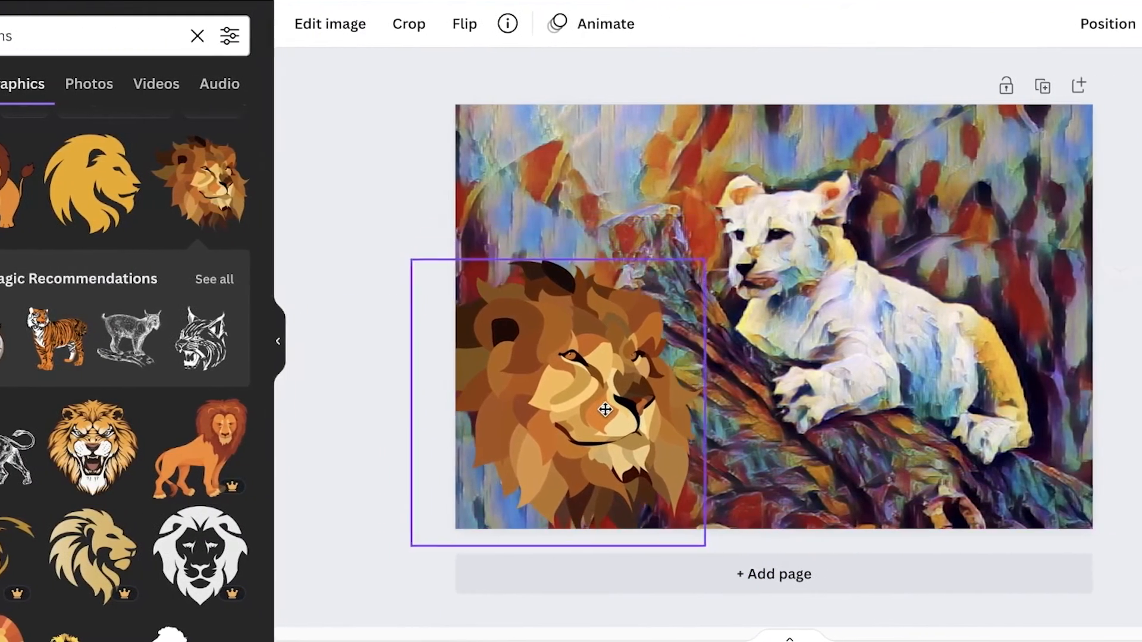
left_click_drag(605, 409, 617, 434)
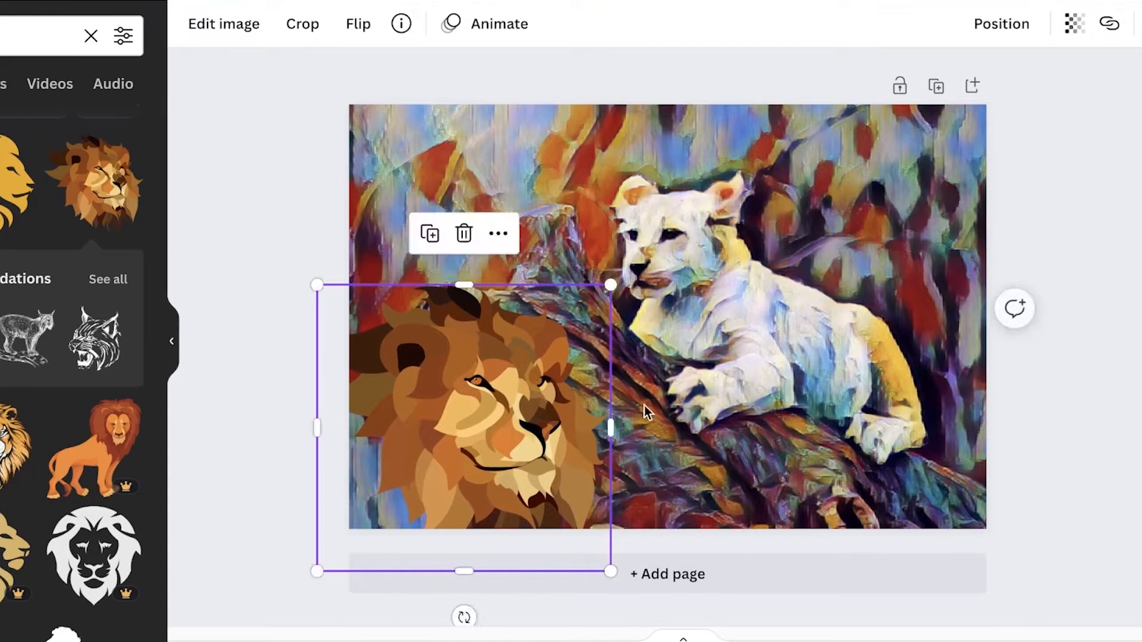
left_click(1108, 229)
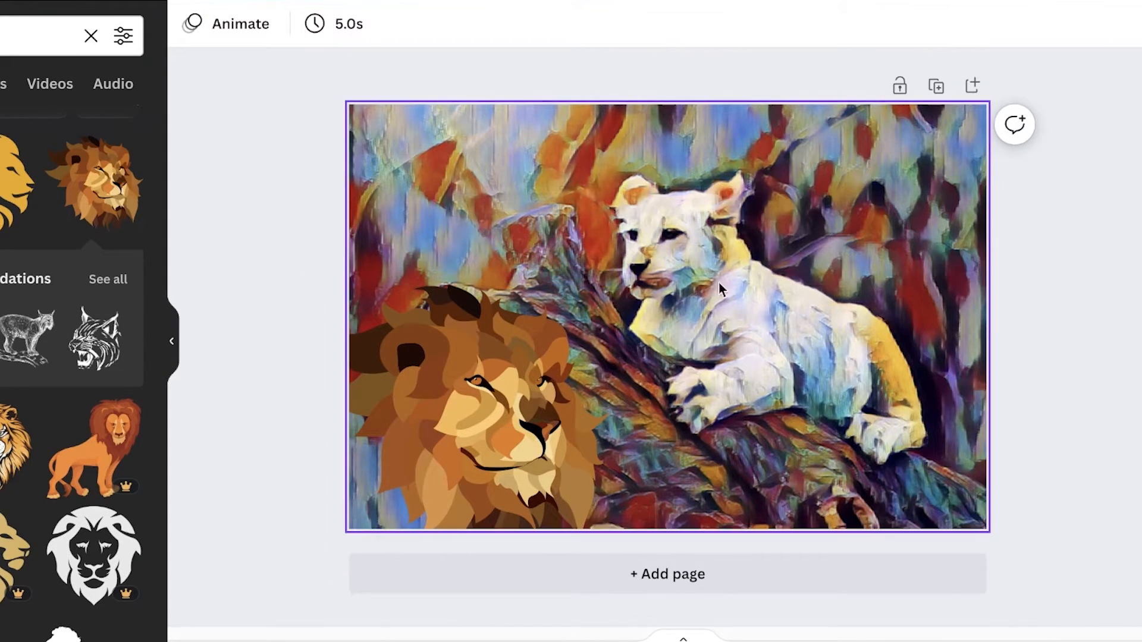